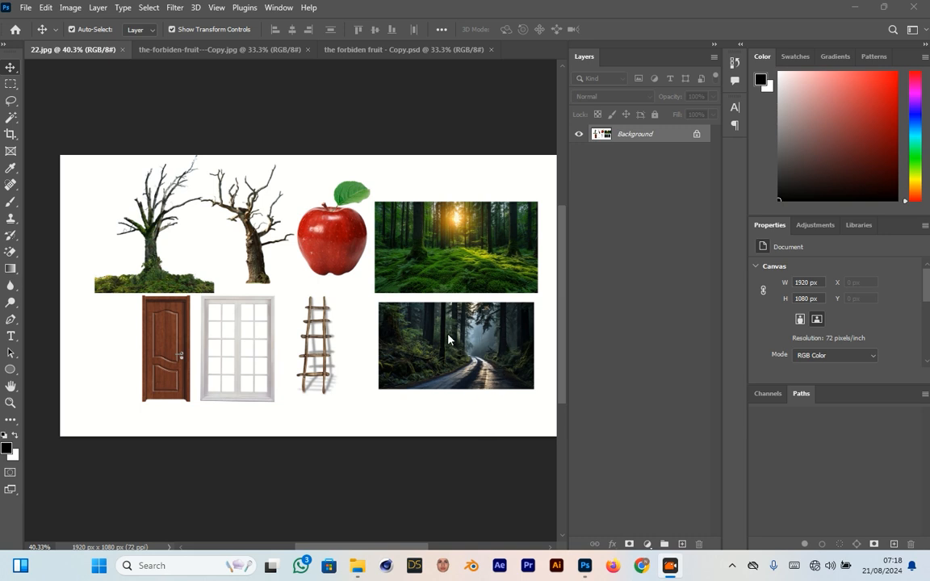
Step: Compare the source images in 22.jpg with the rough cut-out composite and the finished The Forbidden Fruit artwork
click(181, 50)
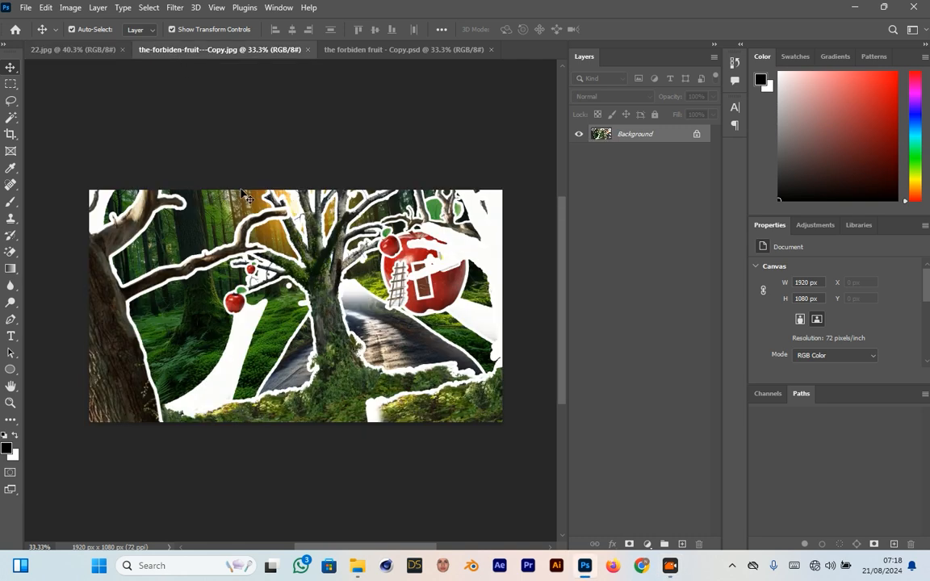
scroll(251, 226, up, 1)
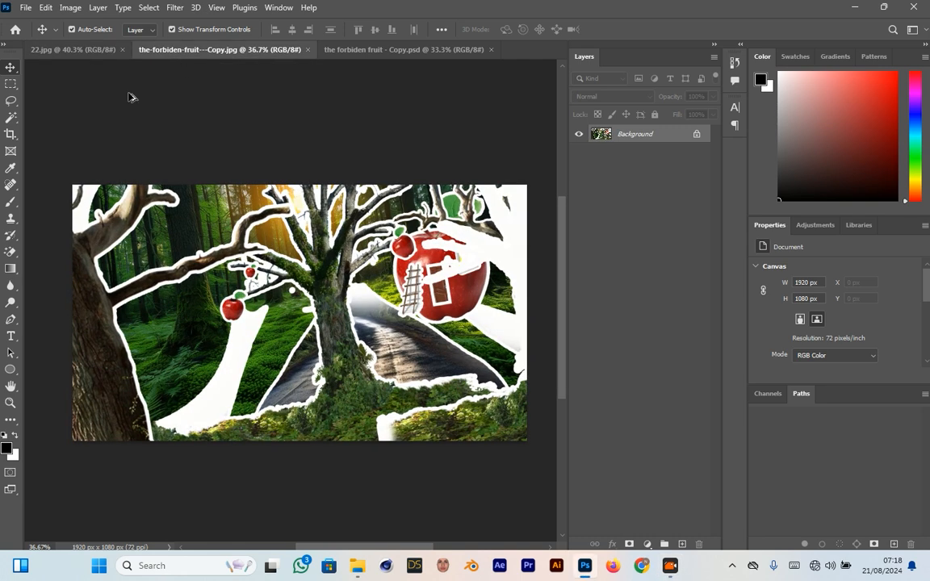
click(75, 50)
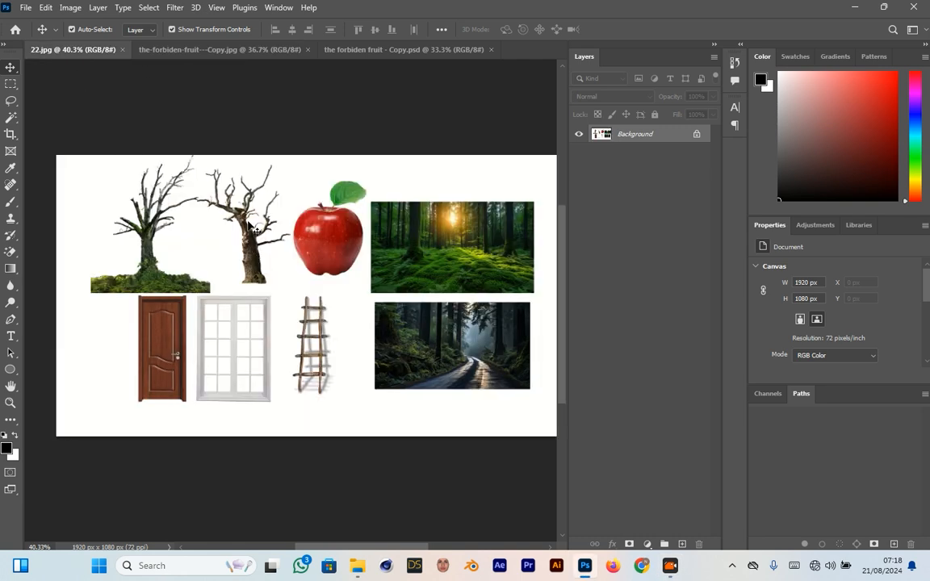
click(211, 50)
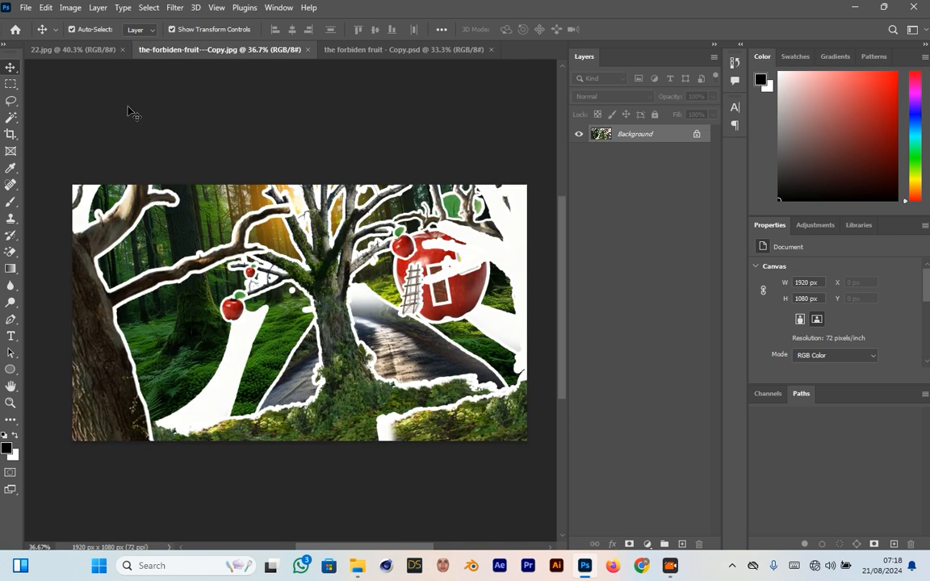
click(91, 50)
click(91, 52)
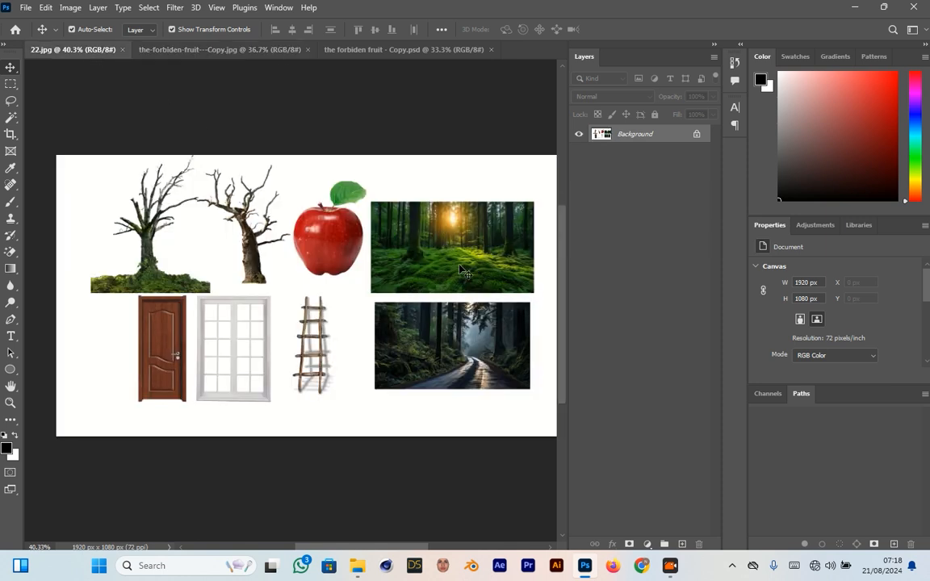
click(194, 51)
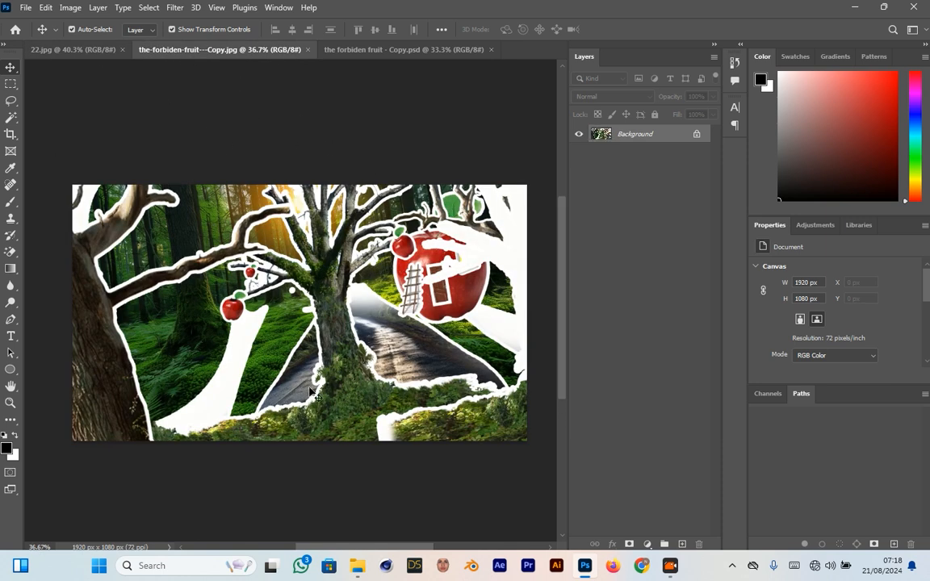
click(410, 51)
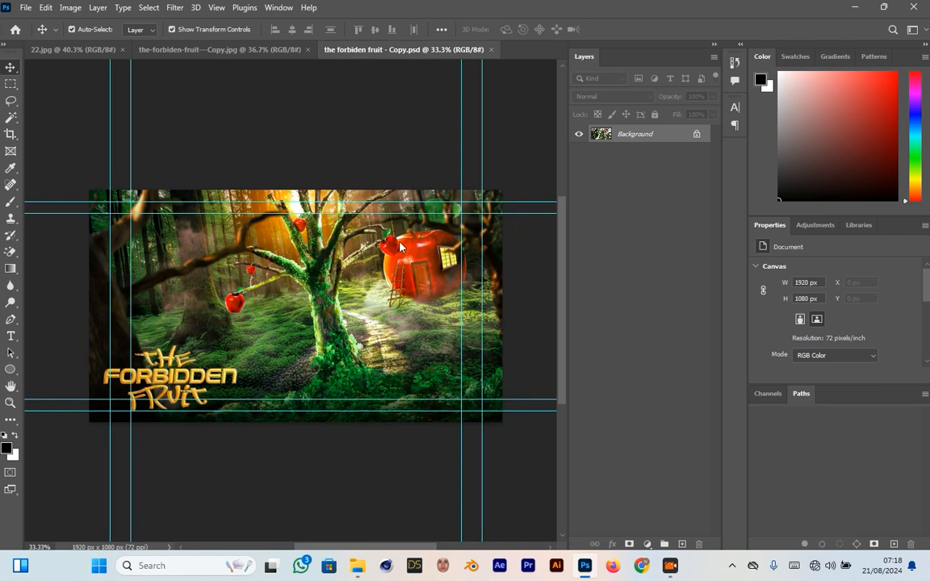
click(74, 51)
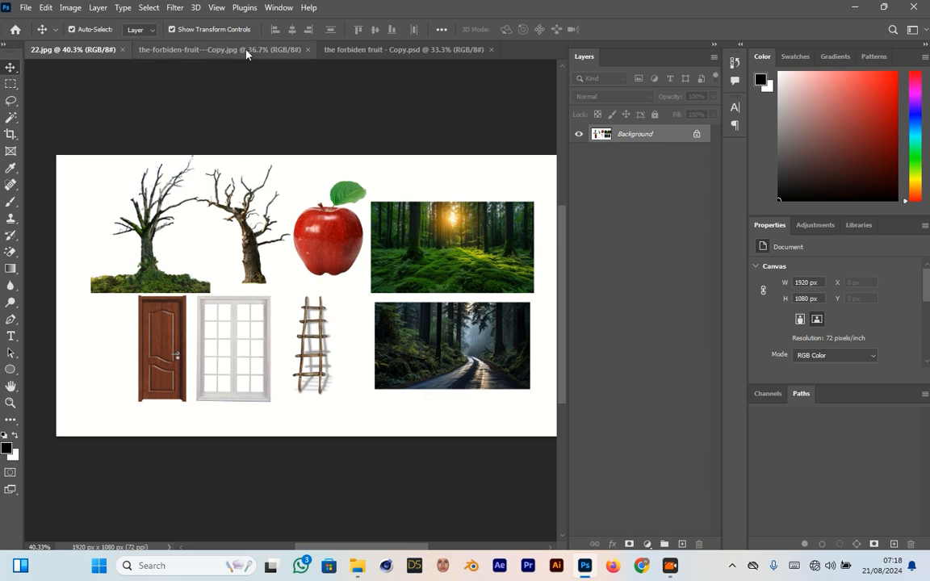
click(223, 50)
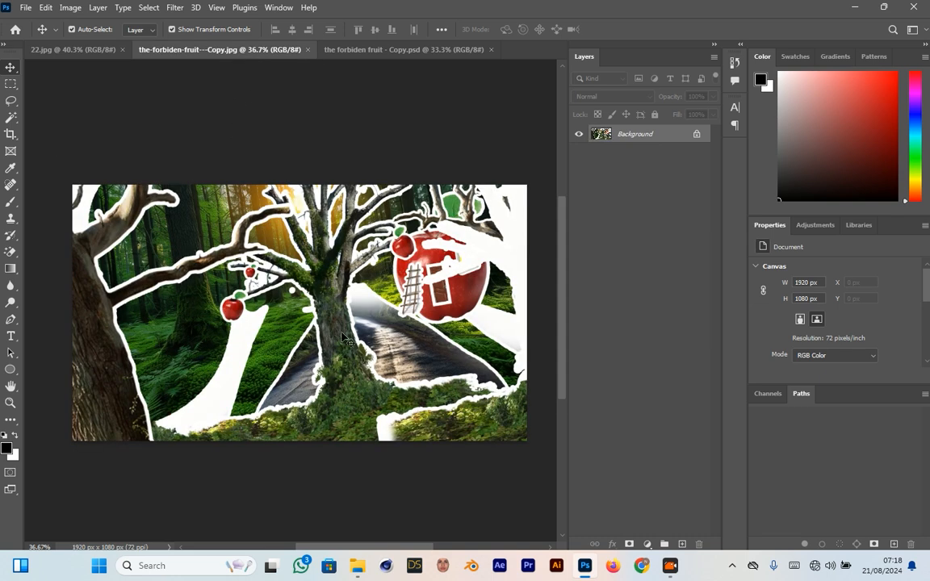
click(85, 50)
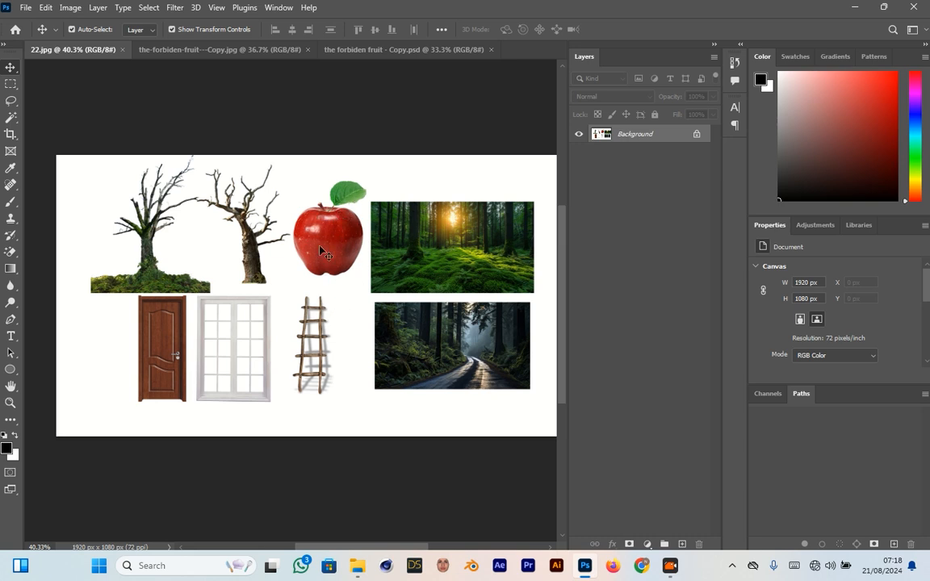
click(162, 49)
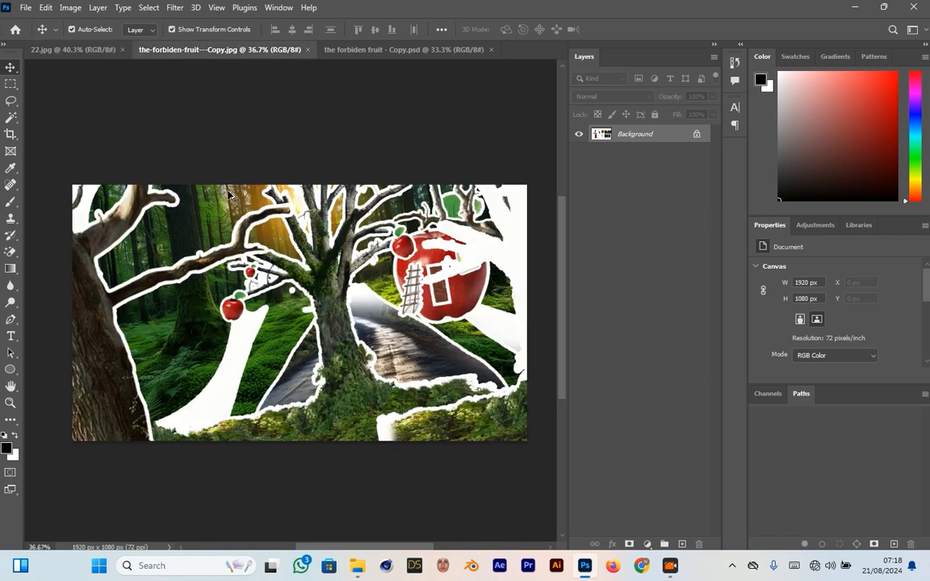
Step: Examine the rough composite up close and as a whole: hanging apples, central tree, apple house, ladder and road
scroll(237, 356, up, 5)
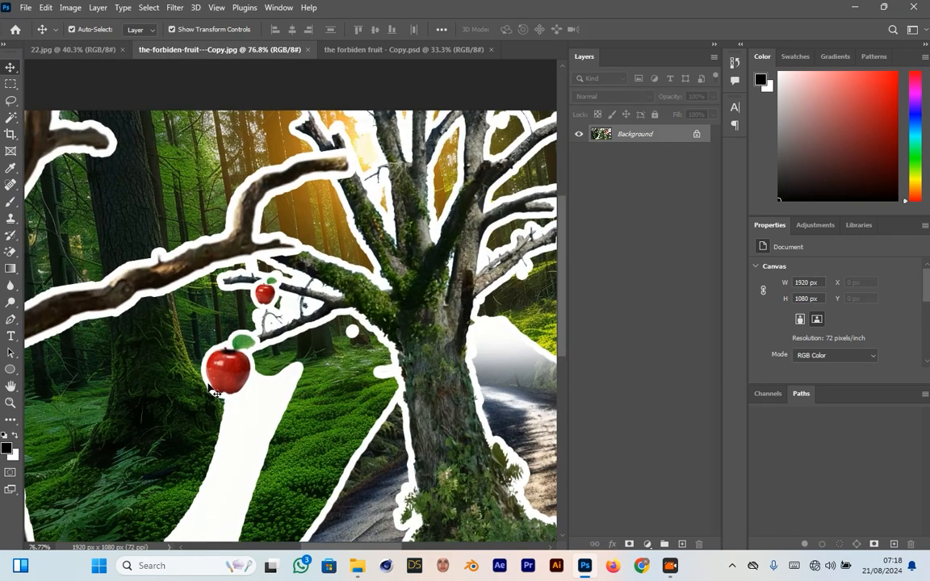
drag(418, 251, 329, 249)
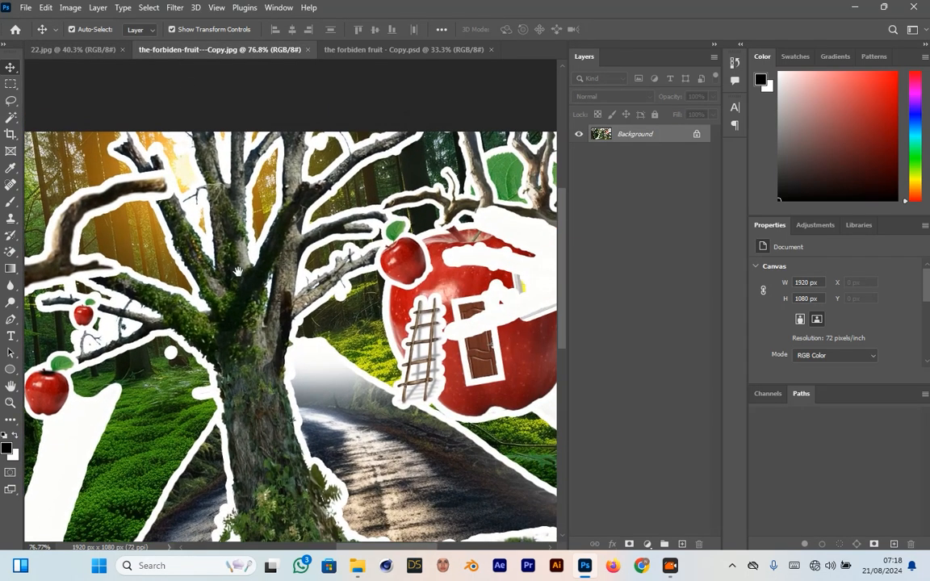
drag(356, 298, 257, 267)
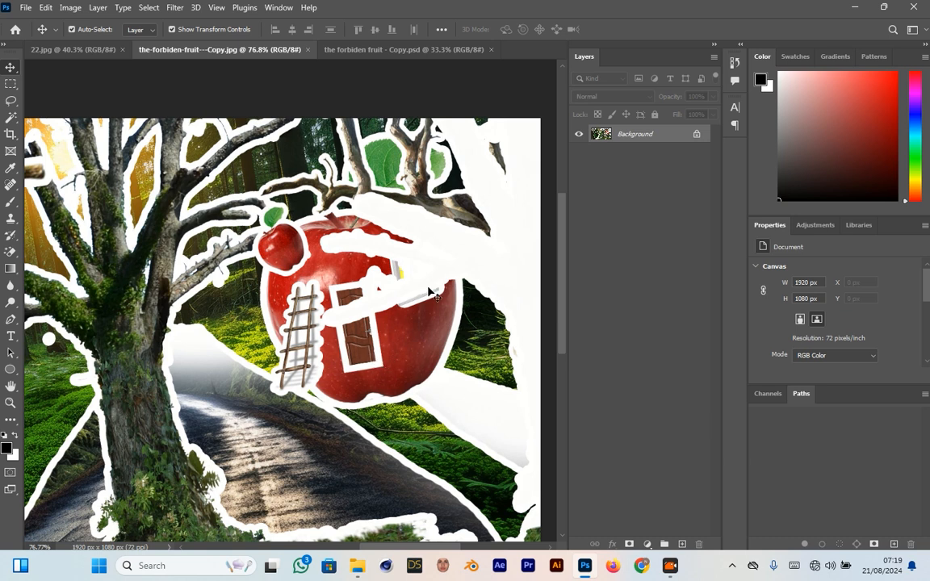
scroll(396, 321, down, 3)
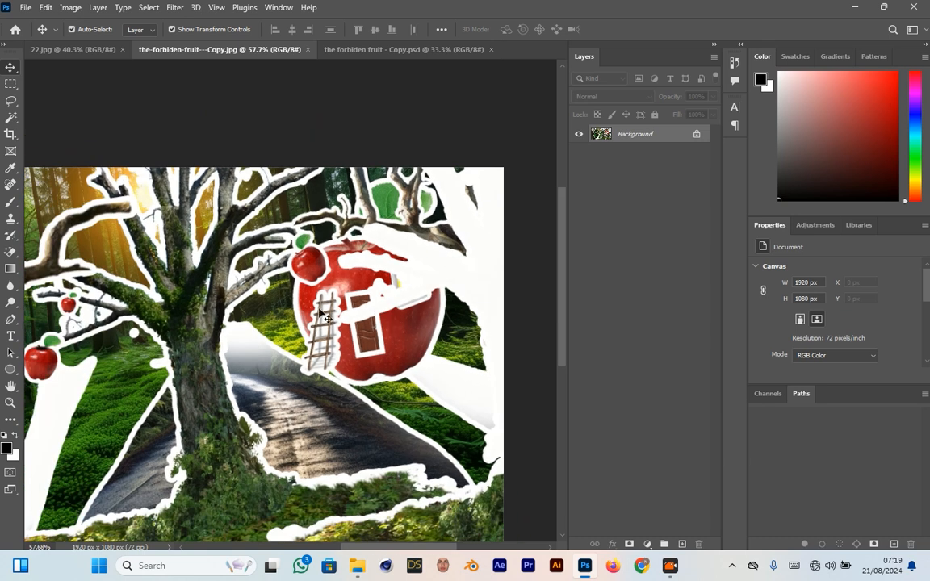
scroll(322, 367, down, 1)
scroll(321, 368, down, 1)
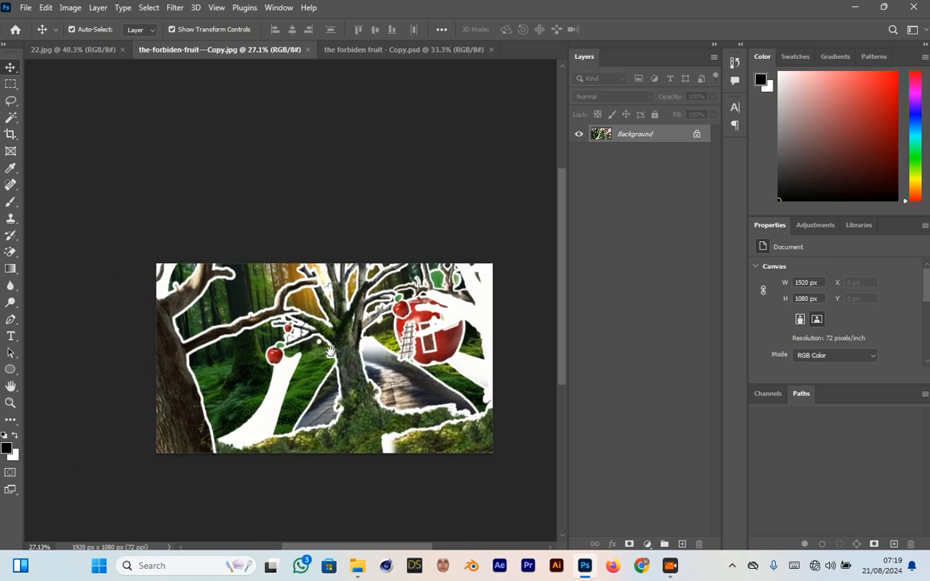
scroll(352, 378, up, 1)
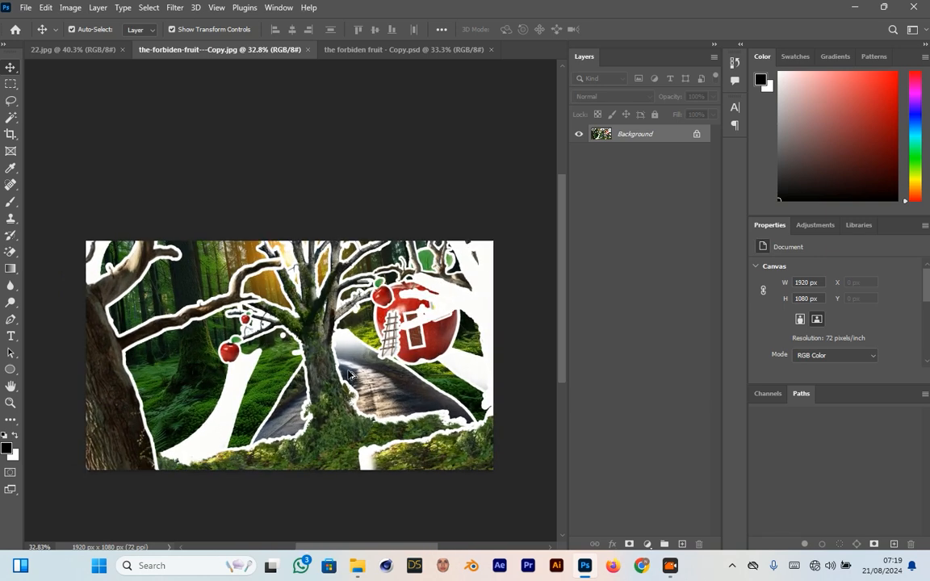
scroll(336, 352, down, 1)
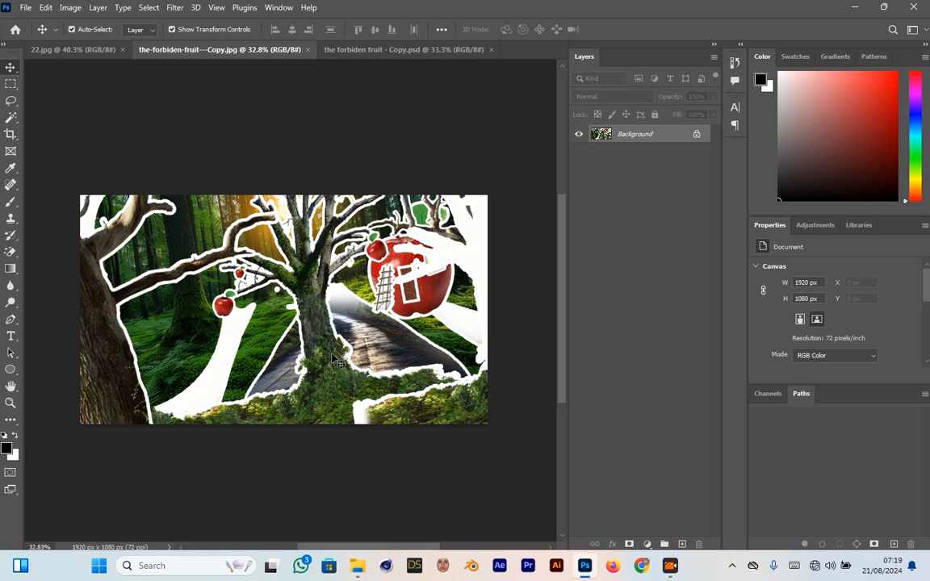
Step: Show the forest scene layer in the forbiden fruit PSD and compare it with the forest photo in 22.jpg
click(395, 49)
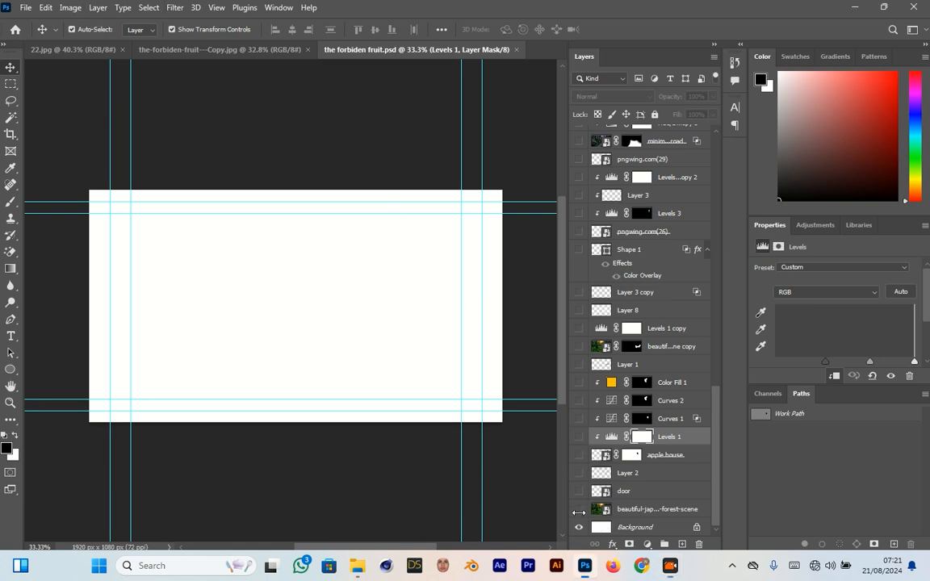
click(579, 511)
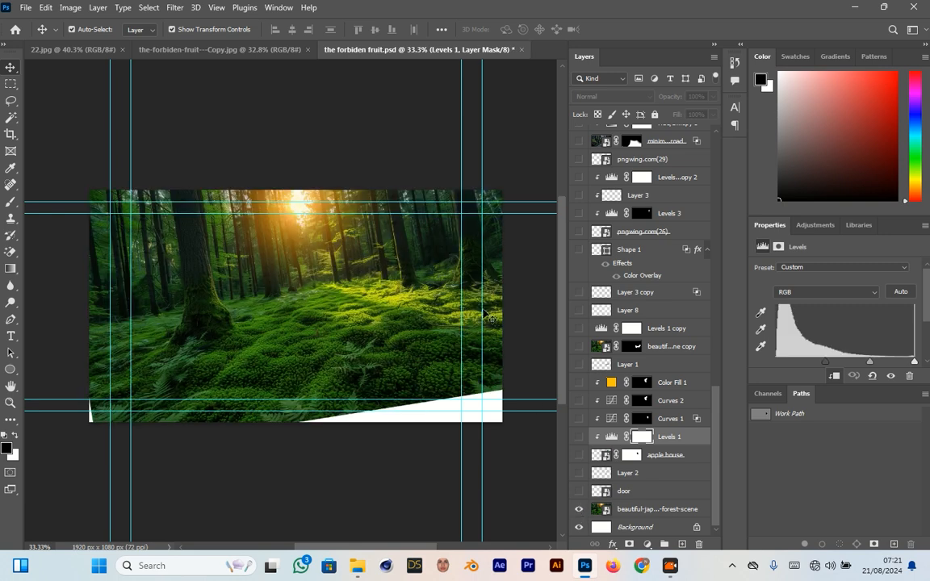
click(73, 50)
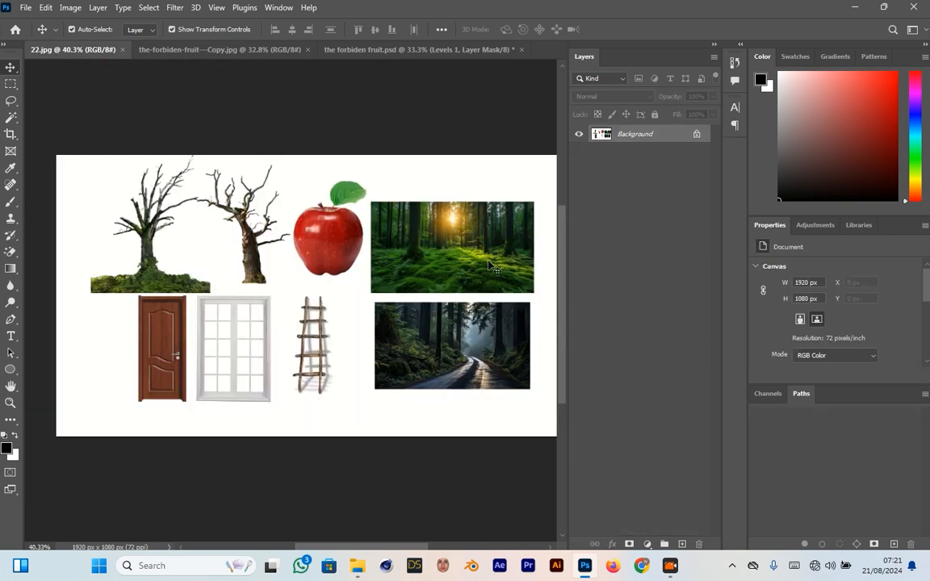
click(423, 50)
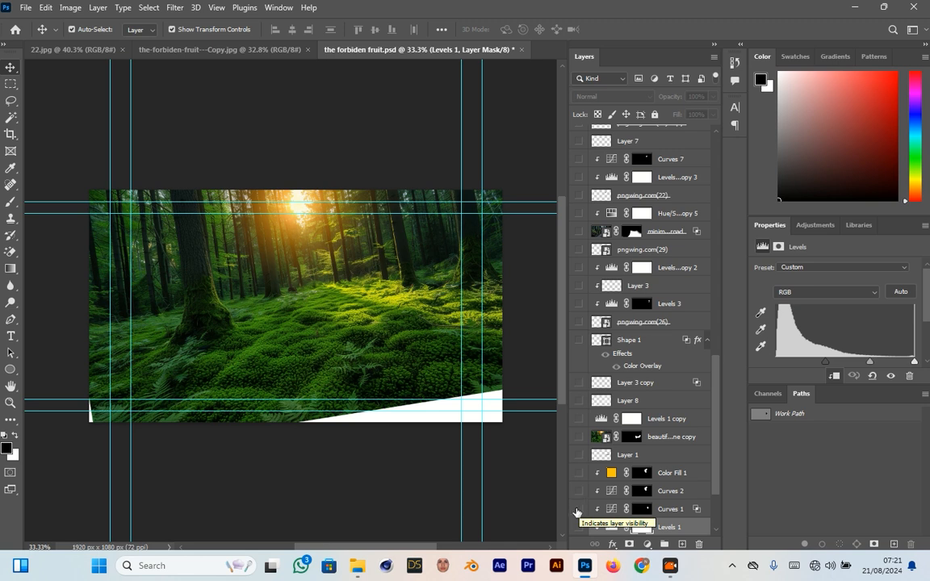
Step: Show the apple house layer over the forest, leaving its Curves 1 adjustment hidden
click(578, 510)
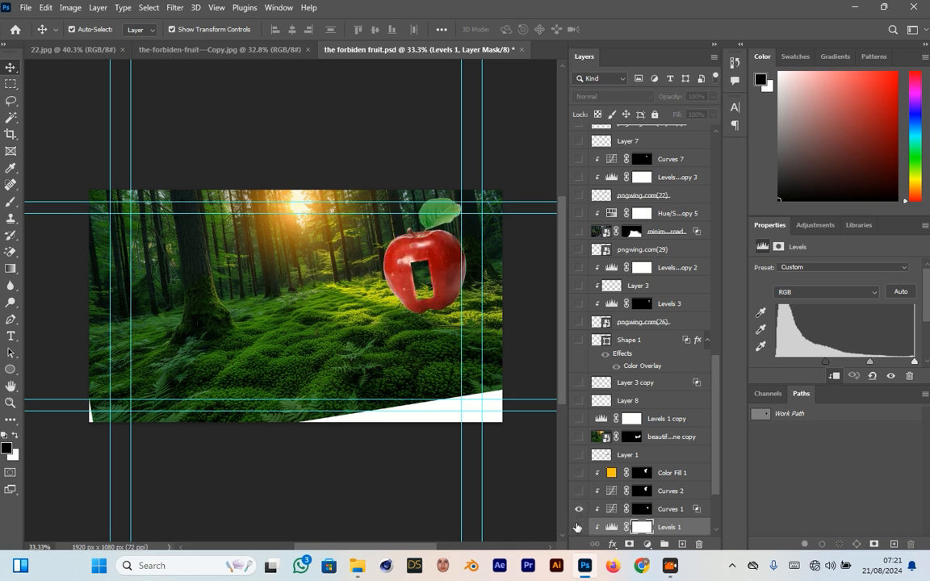
scroll(578, 512, down, 3)
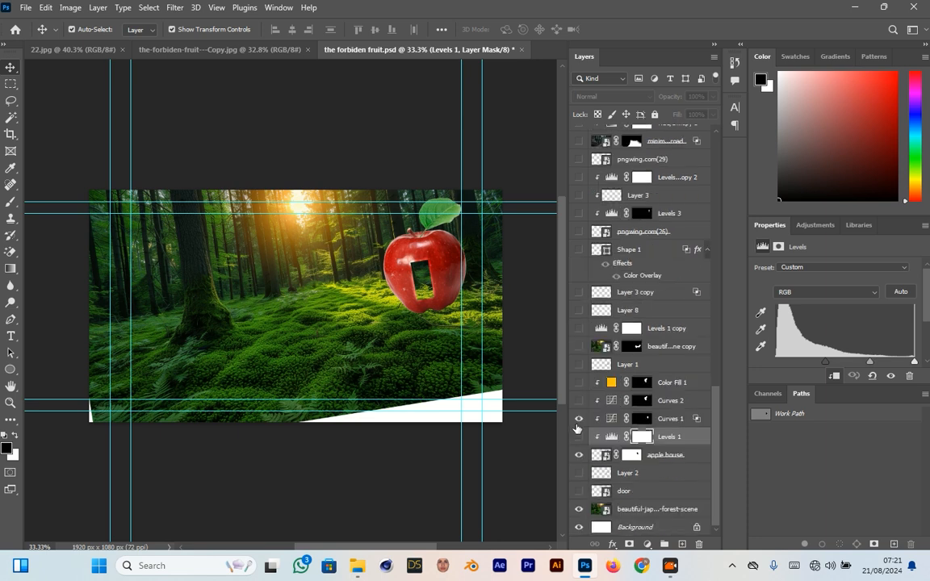
click(578, 419)
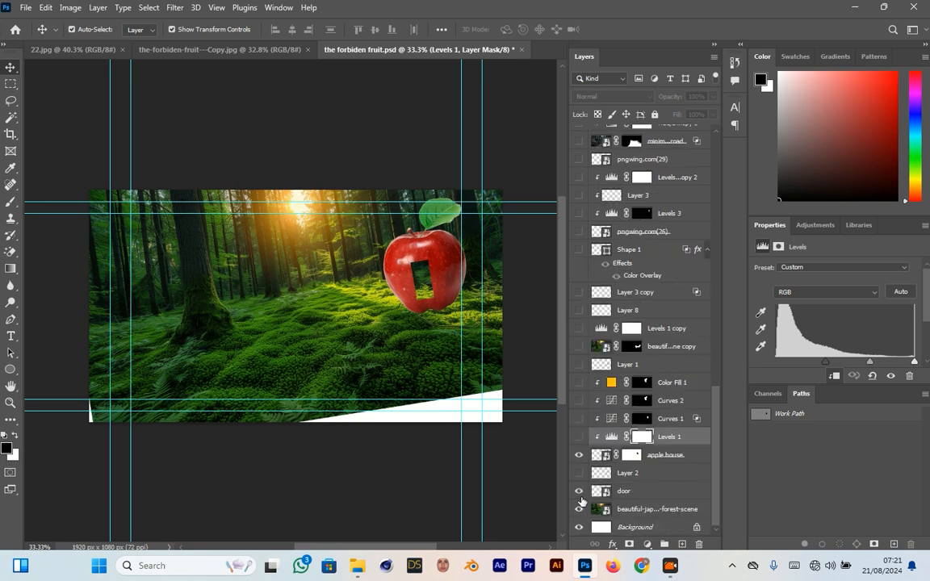
Step: Show the door layer in the apple's cut-out opening and inspect the door up close
click(580, 496)
scroll(450, 306, up, 5)
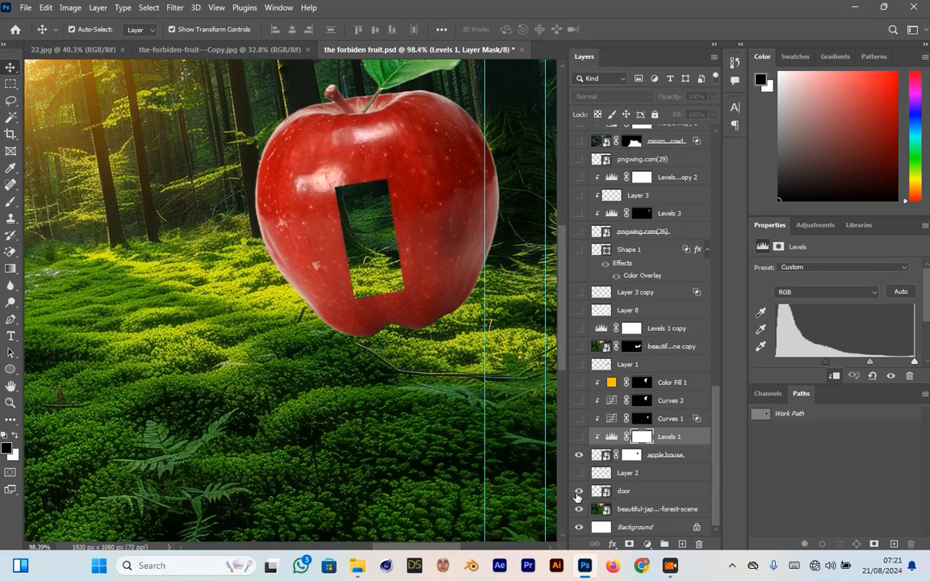
click(577, 492)
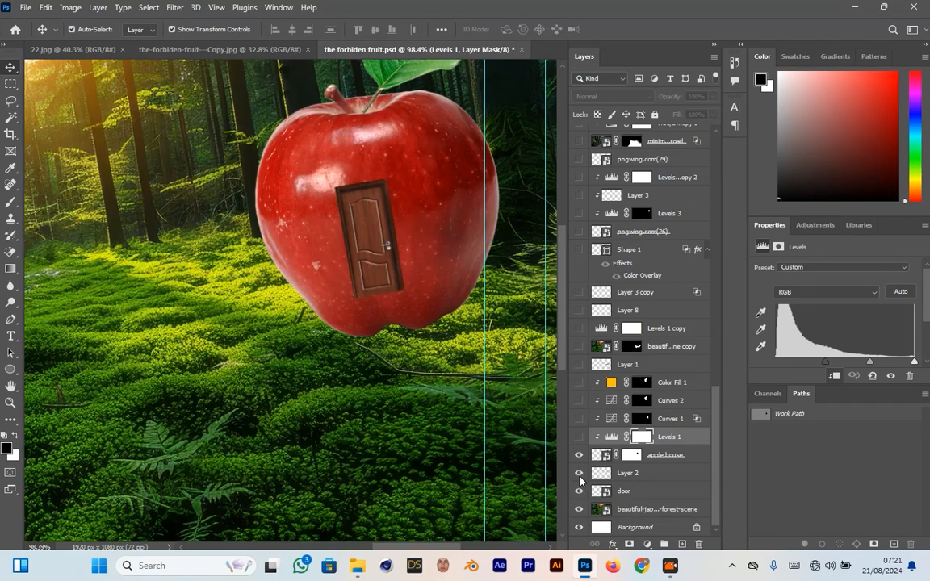
scroll(411, 208, up, 5)
scroll(386, 244, up, 2)
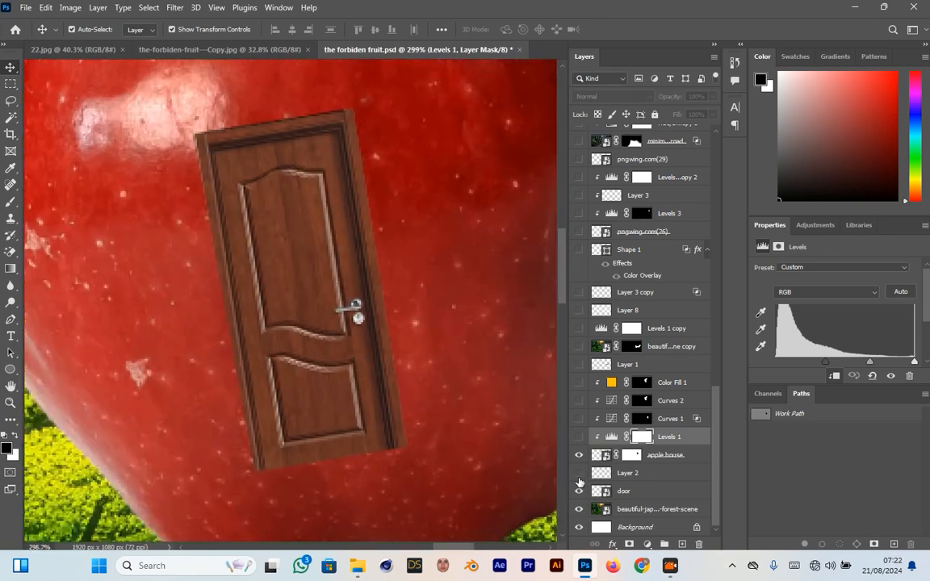
Step: Show Layer 2 and the apple's Curves 1 and Levels 1 adjustments, switching Levels 1 off and on to compare
click(578, 419)
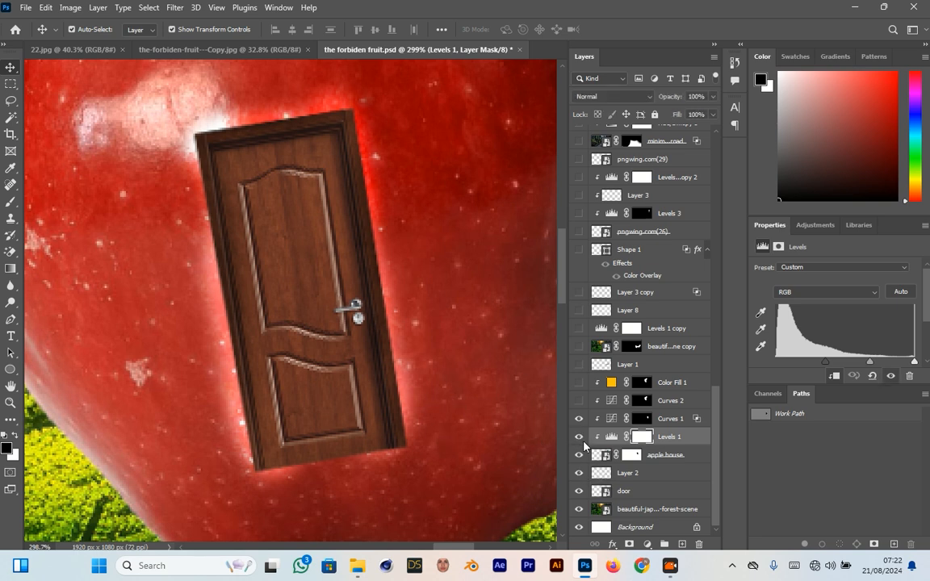
scroll(440, 408, down, 3)
scroll(440, 408, down, 4)
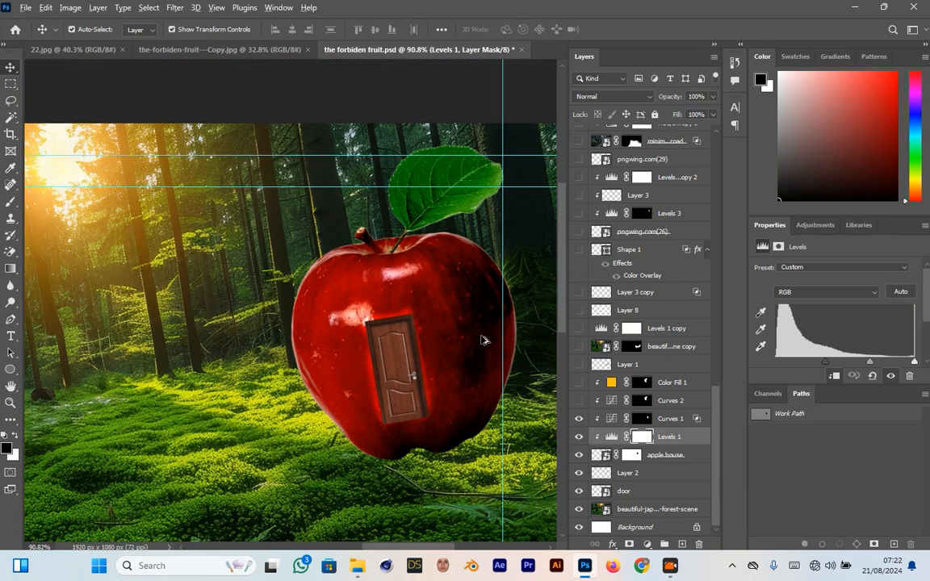
scroll(482, 340, up, 1)
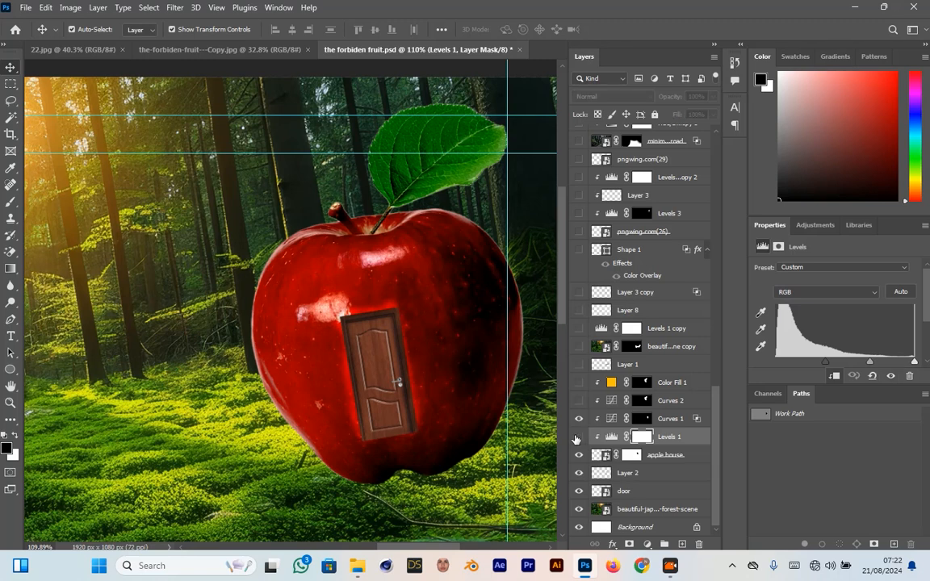
click(577, 436)
click(577, 437)
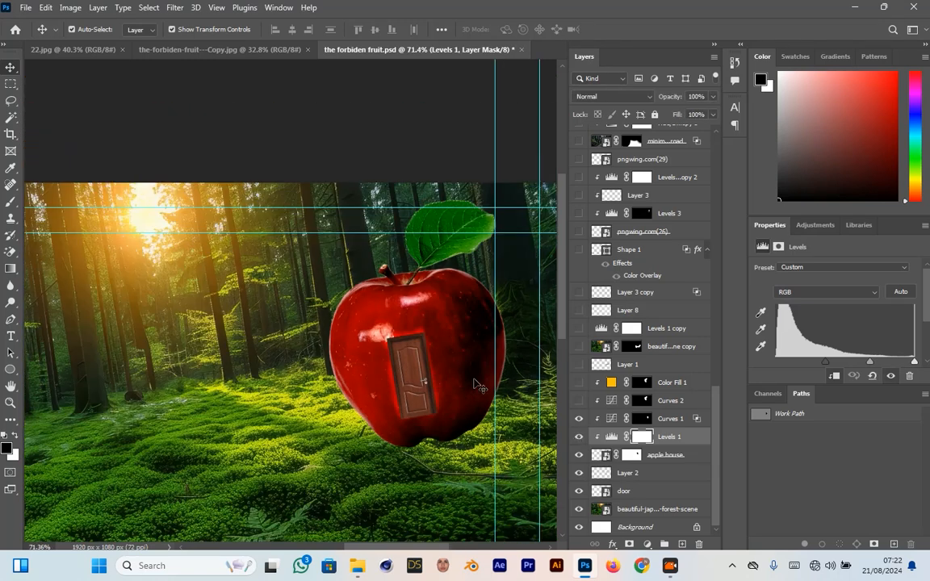
Step: Toggle the visibility of the Curves 2 adjustment to examine its lighting effect on the apple
scroll(471, 358, down, 2)
scroll(597, 468, up, 1)
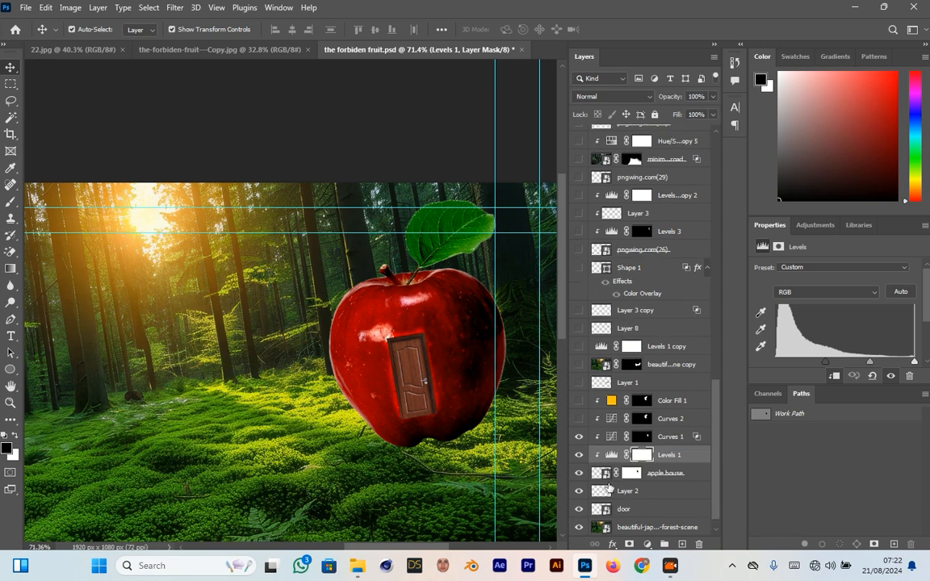
click(578, 419)
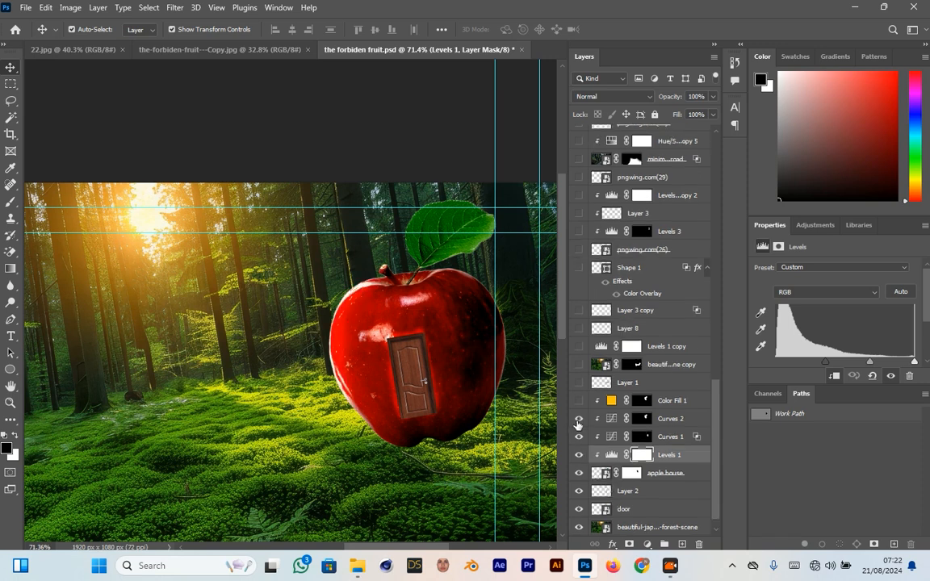
scroll(312, 349, up, 1)
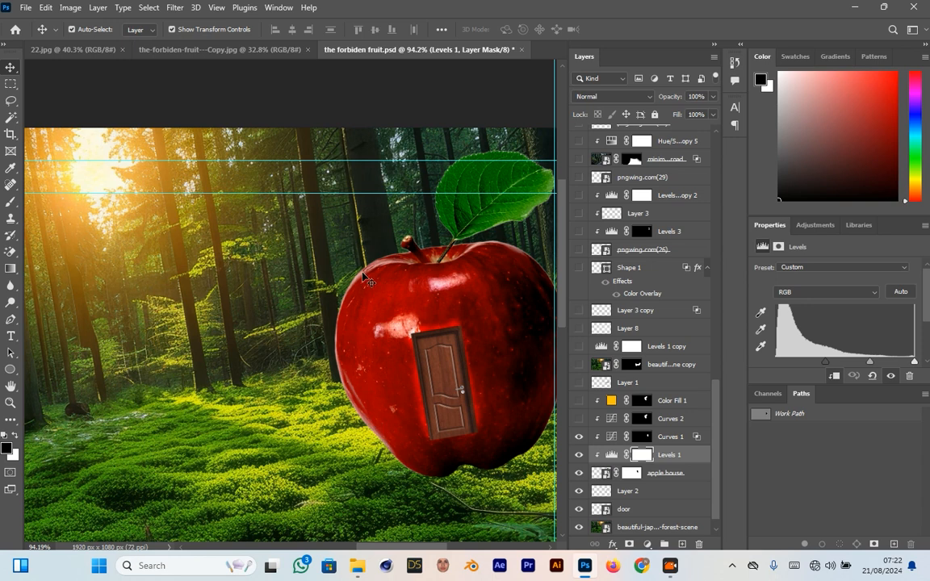
Step: Show the apple's Curves 2 adjustment and the orange Color Fill 1 layer, and view the lighting against the forest
click(578, 419)
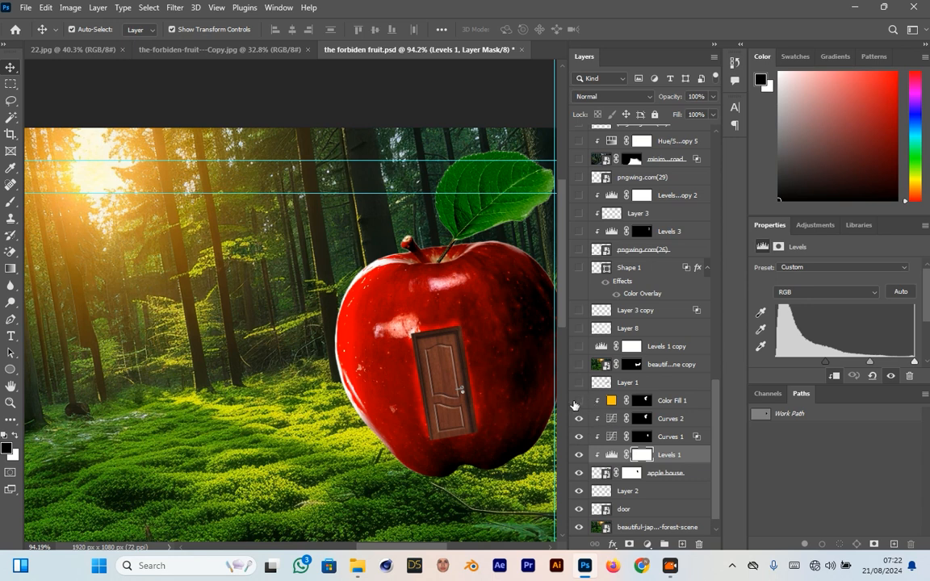
scroll(311, 335, up, 1)
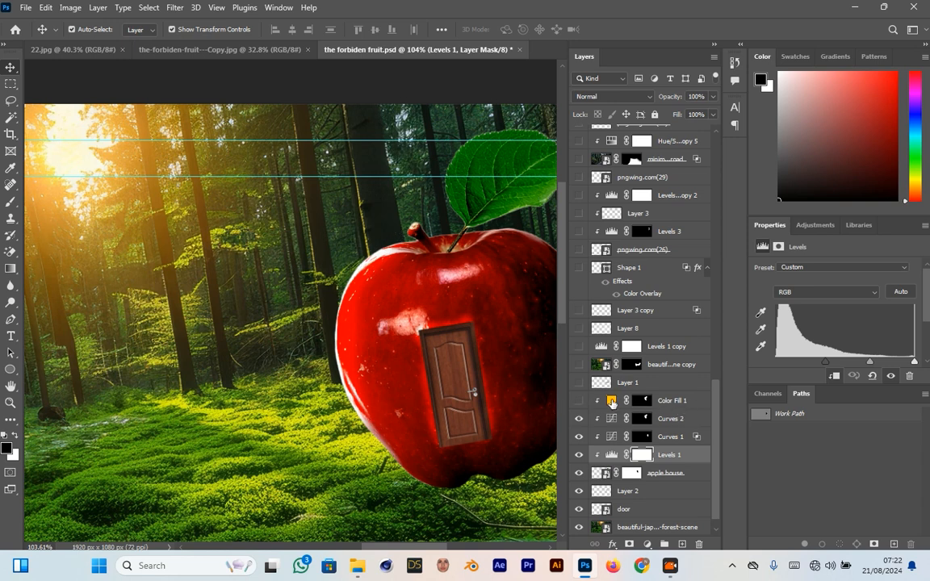
click(578, 402)
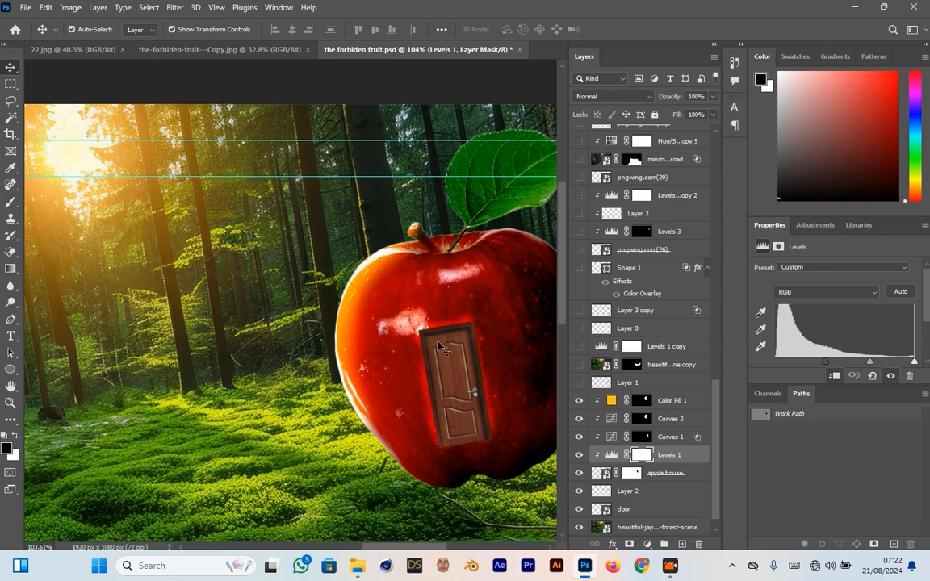
scroll(179, 336, down, 3)
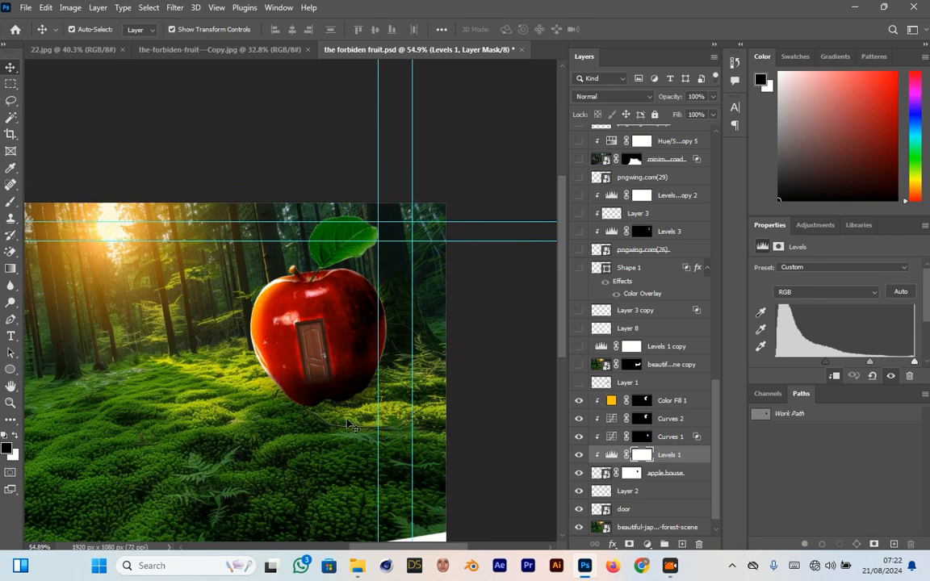
Step: Show Layer 1's shading at the apple's base with the Brush tool active, switching it off and on to compare
scroll(349, 423, up, 2)
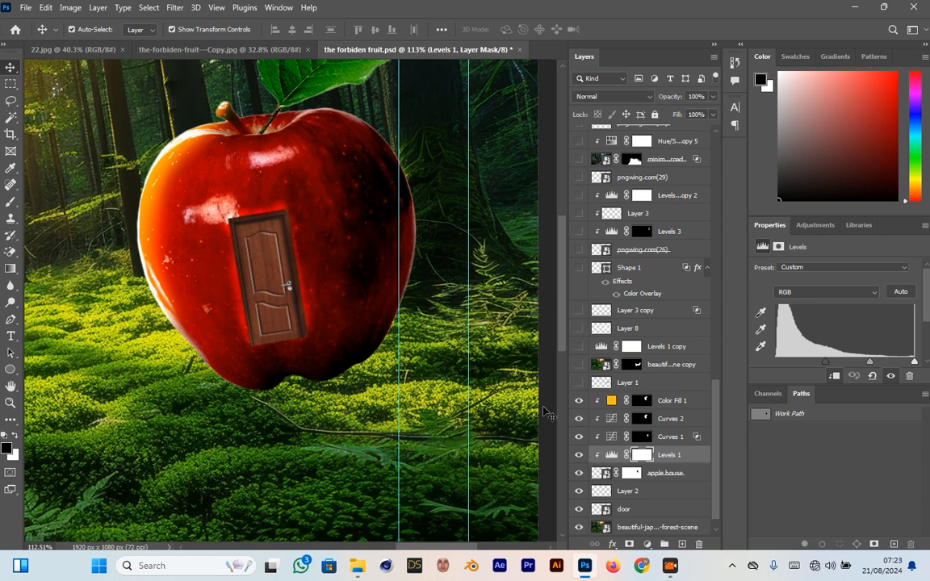
click(575, 386)
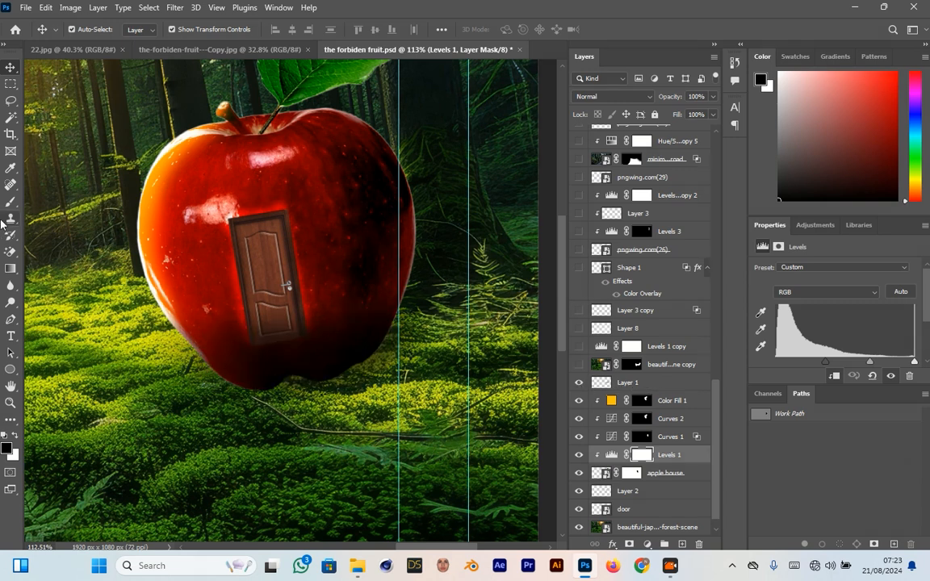
click(11, 201)
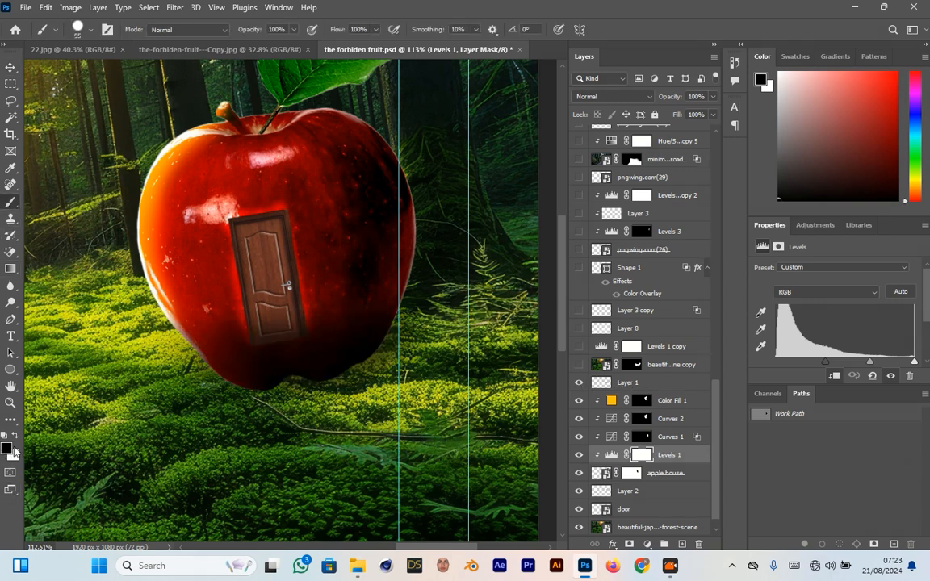
click(580, 387)
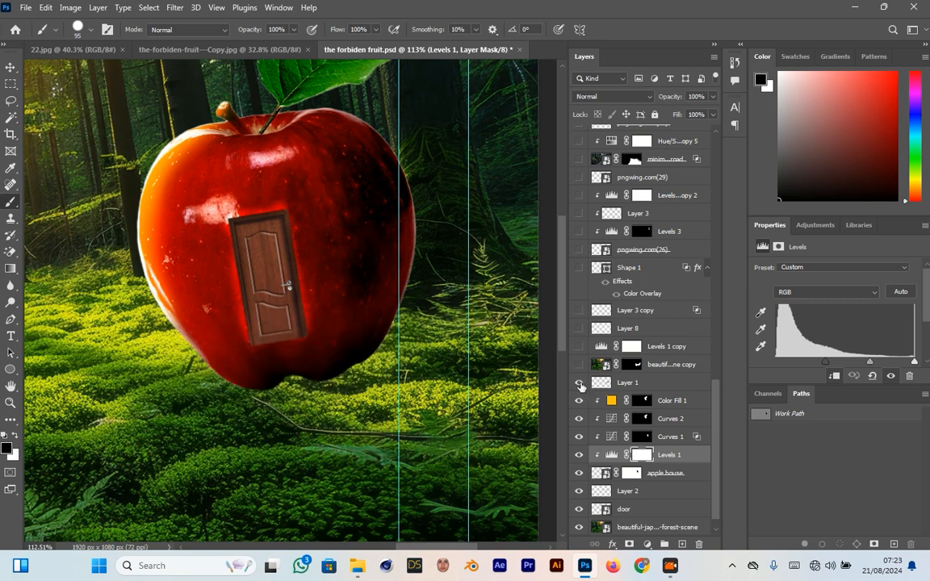
click(579, 387)
Step: Show the masked forest-scene copy over the apple's base, compare with it hidden, and select its layer mask
scroll(616, 435, up, 1)
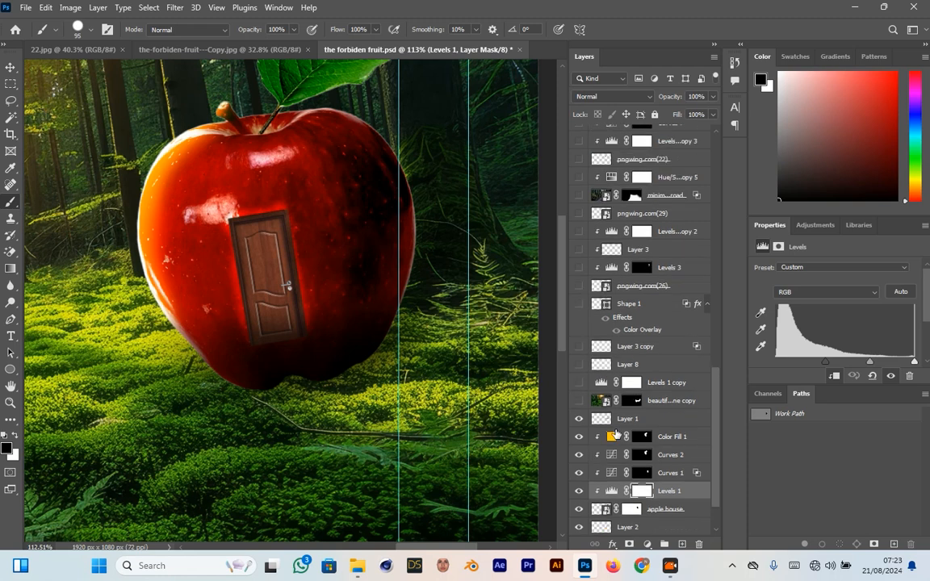
scroll(327, 428, up, 2)
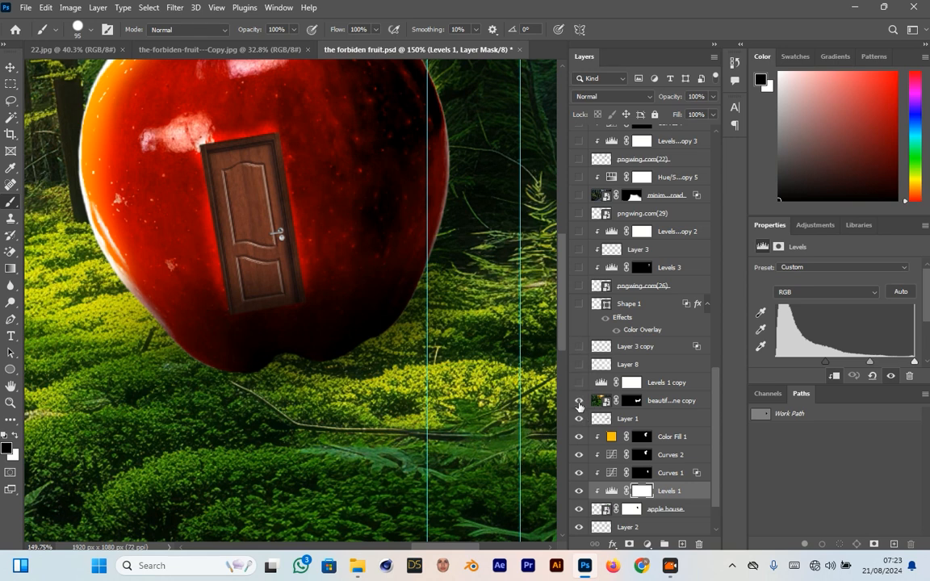
click(578, 402)
scroll(343, 347, down, 3)
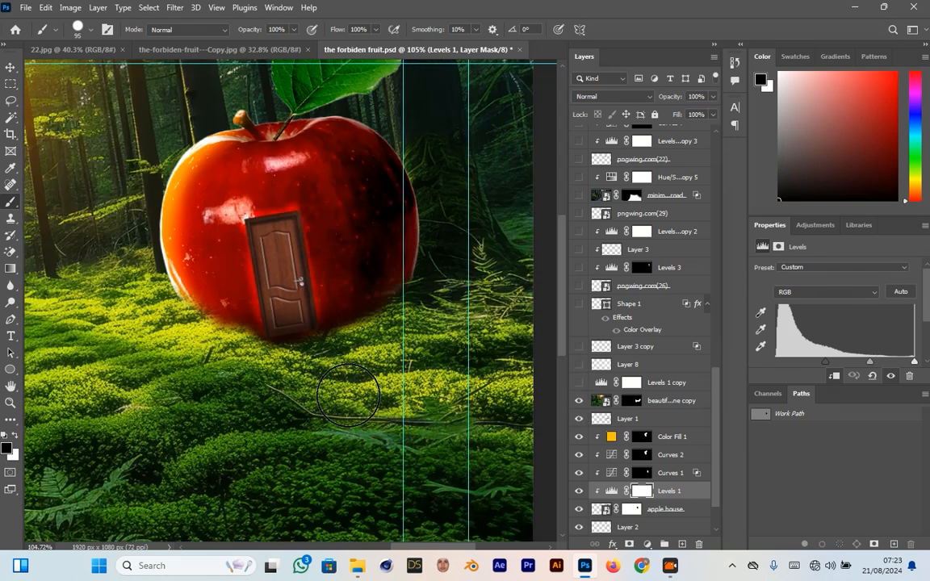
click(578, 404)
scroll(260, 468, down, 2)
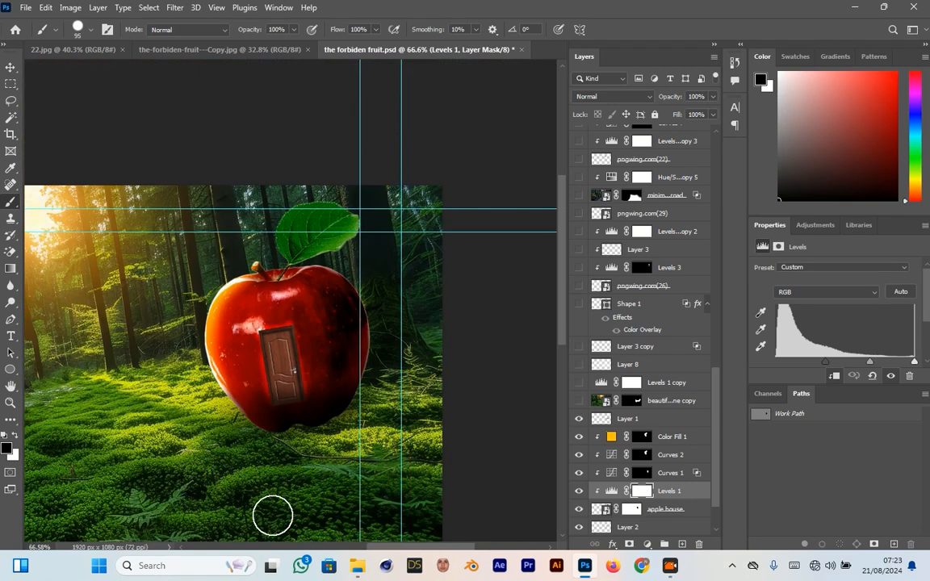
scroll(288, 482, down, 2)
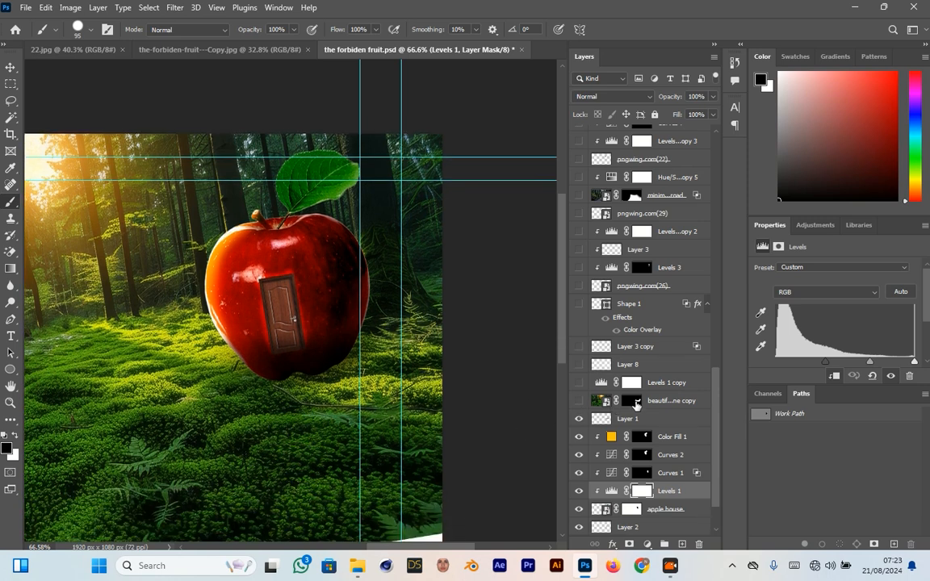
click(636, 401)
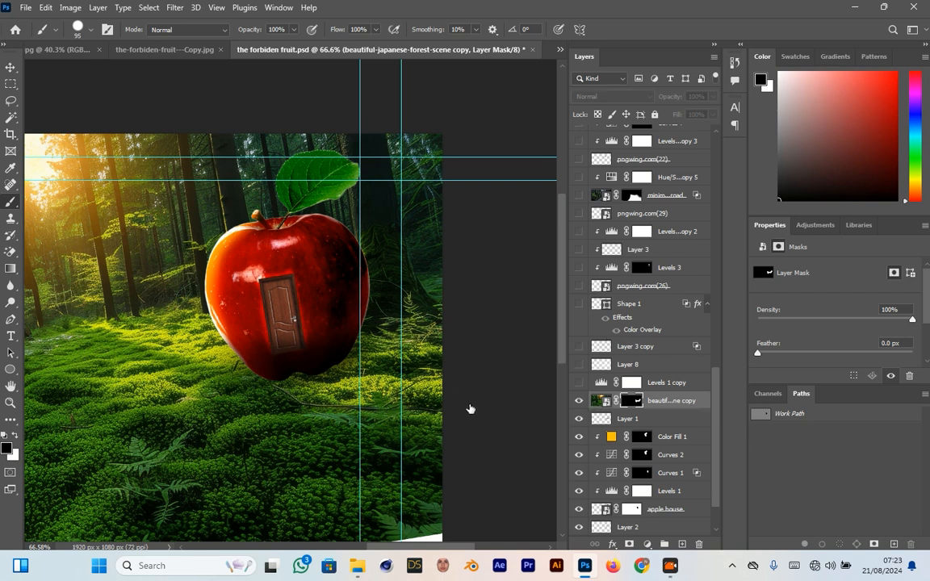
scroll(356, 325, up, 2)
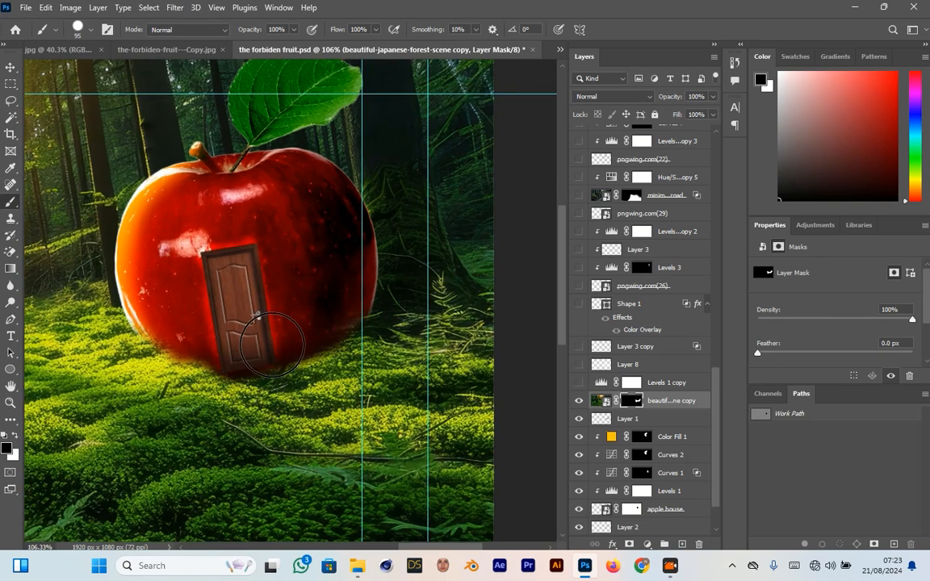
Step: Show the Levels 1 copy adjustment and compare its effect on the whole scene by toggling its visibility
click(578, 383)
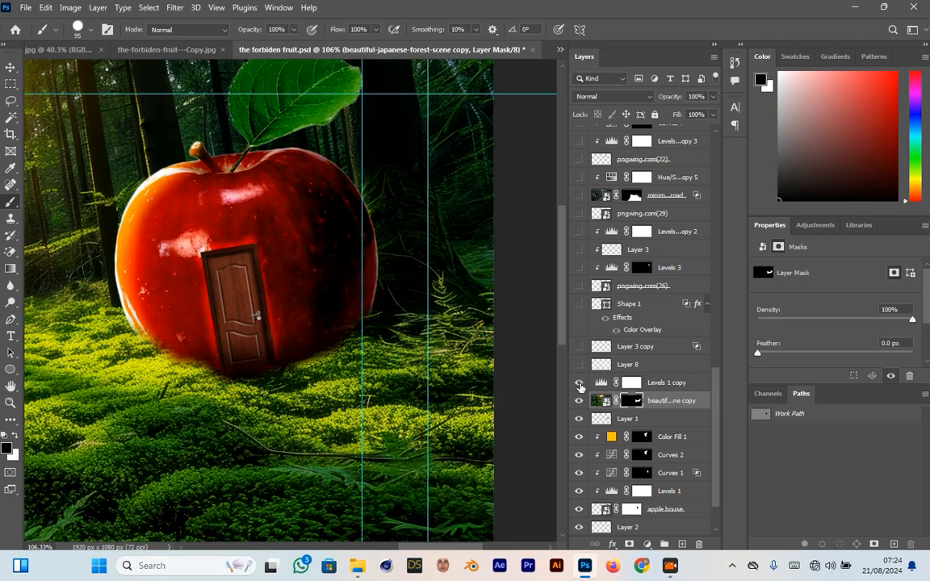
scroll(367, 384, down, 6)
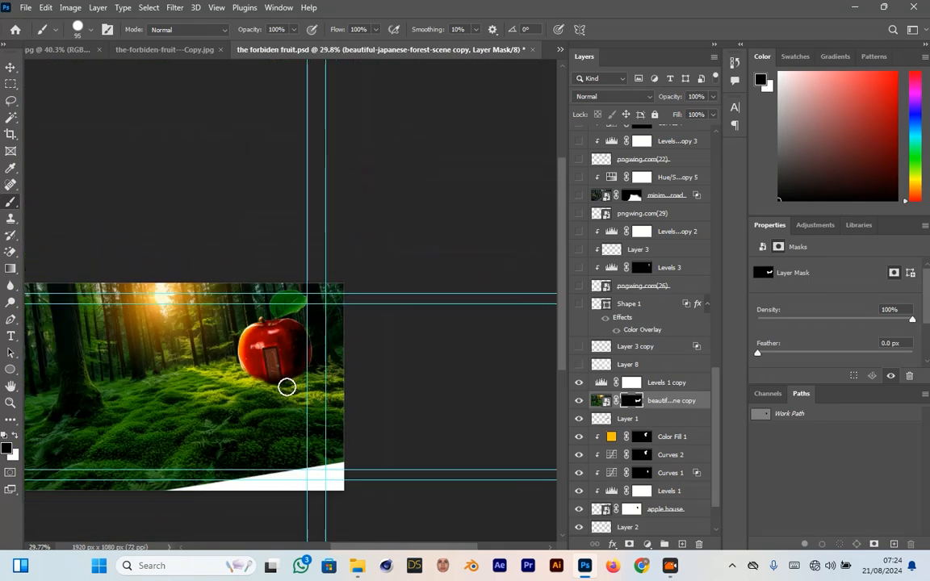
drag(383, 388, 439, 388)
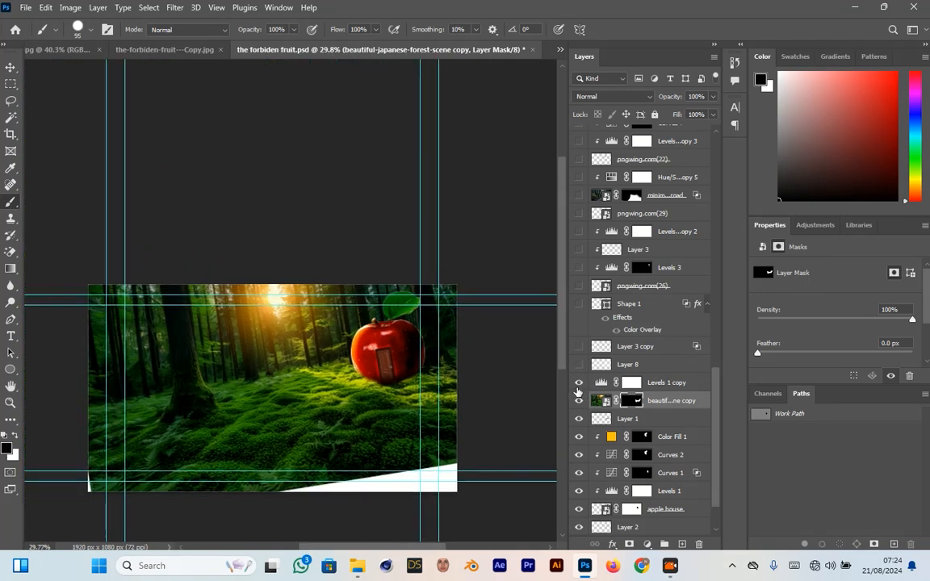
click(578, 384)
scroll(262, 372, up, 1)
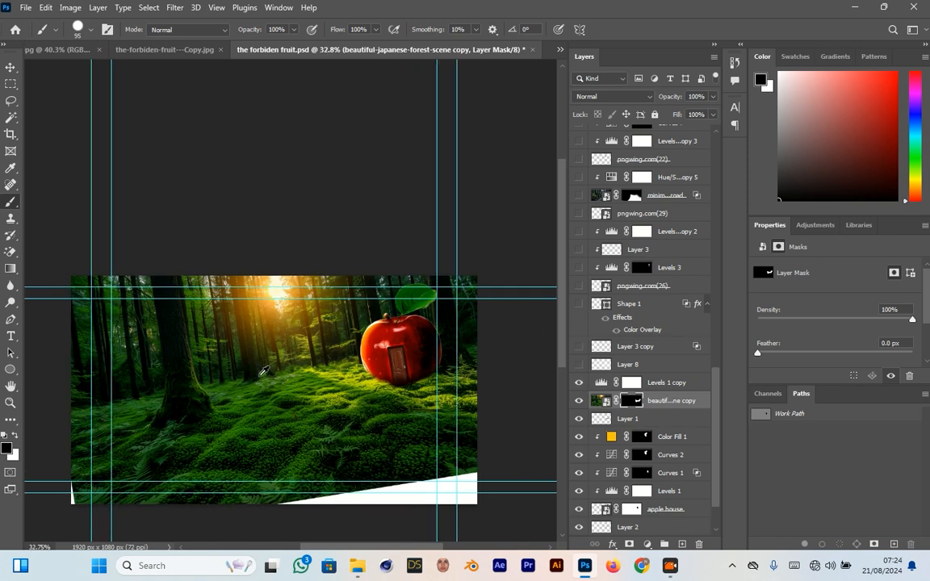
scroll(411, 373, up, 1)
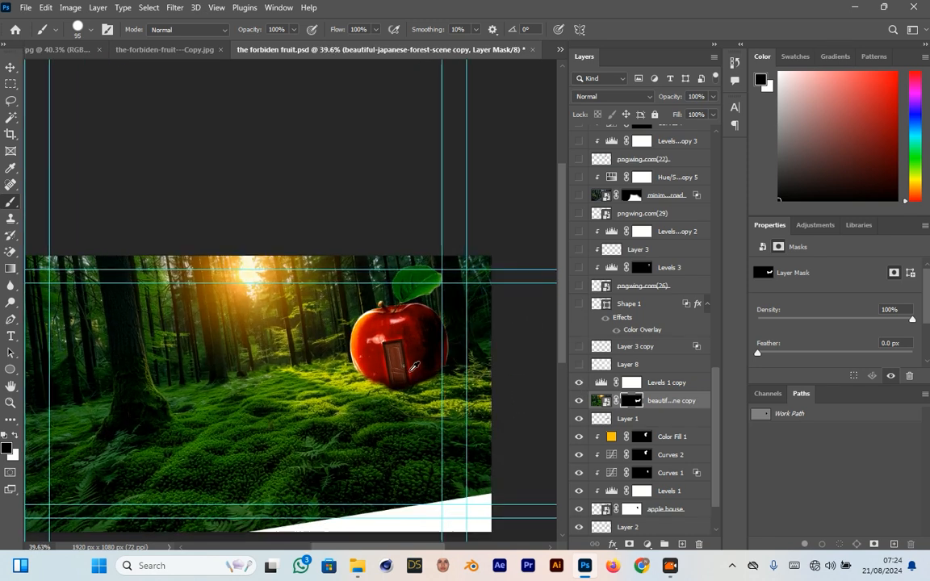
Step: Show Layer 8's fog over the forest floor, toggling its visibility to compare, and inspect the mist up close
click(578, 365)
click(578, 365)
click(578, 365)
scroll(242, 343, down, 2)
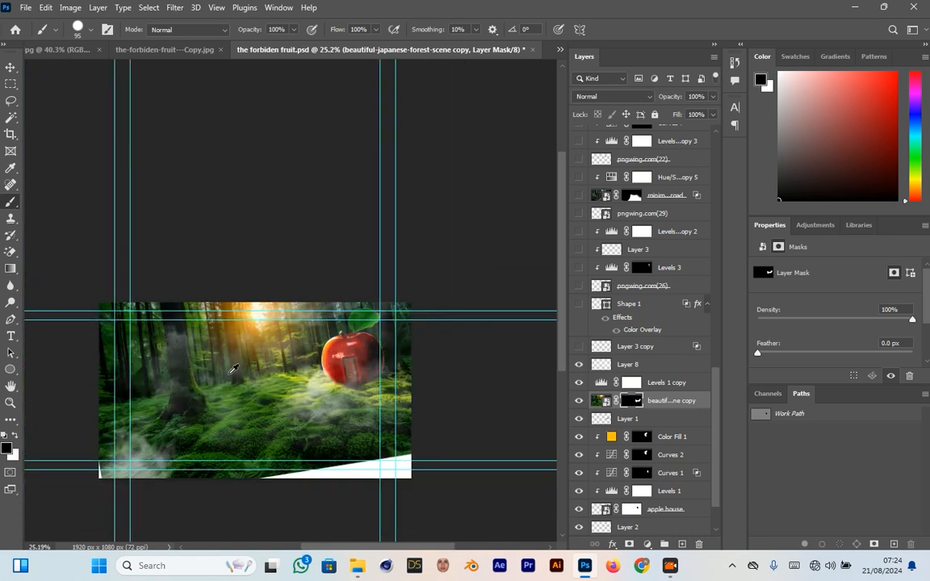
drag(117, 353, 195, 363)
scroll(364, 369, up, 6)
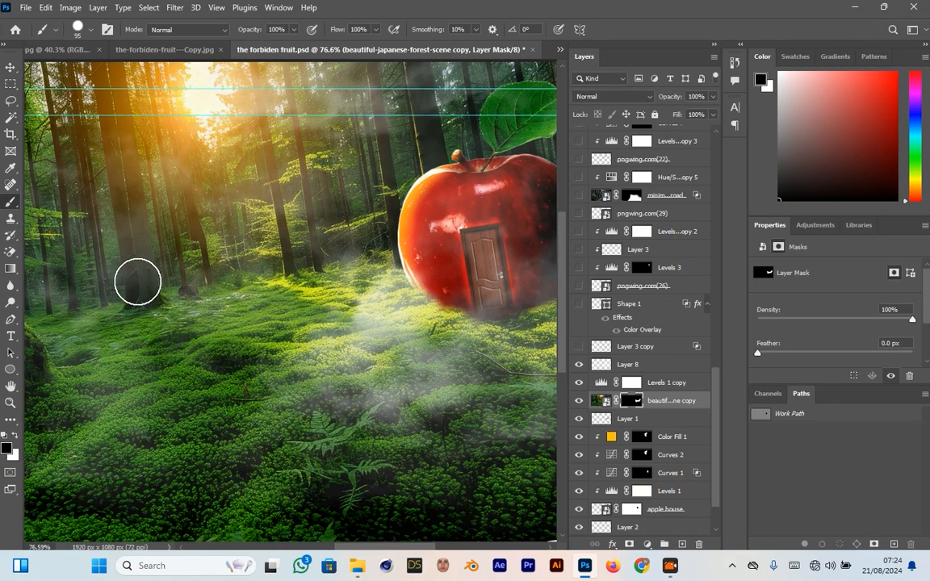
Step: Search the brush presets for "dus" to look at the dust brushes in the RaviCrue Brushset
right_click(140, 286)
click(207, 365)
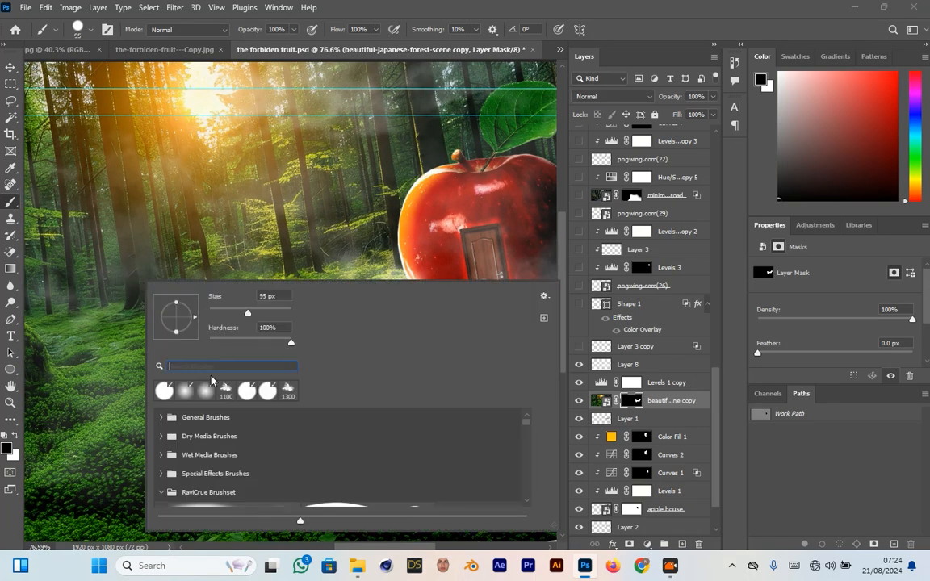
text(dus)
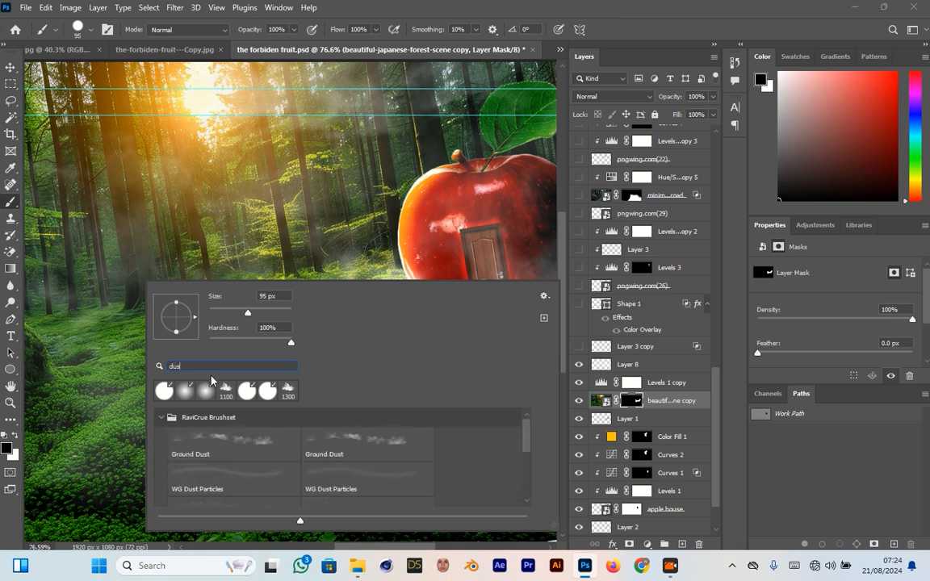
double_click(236, 431)
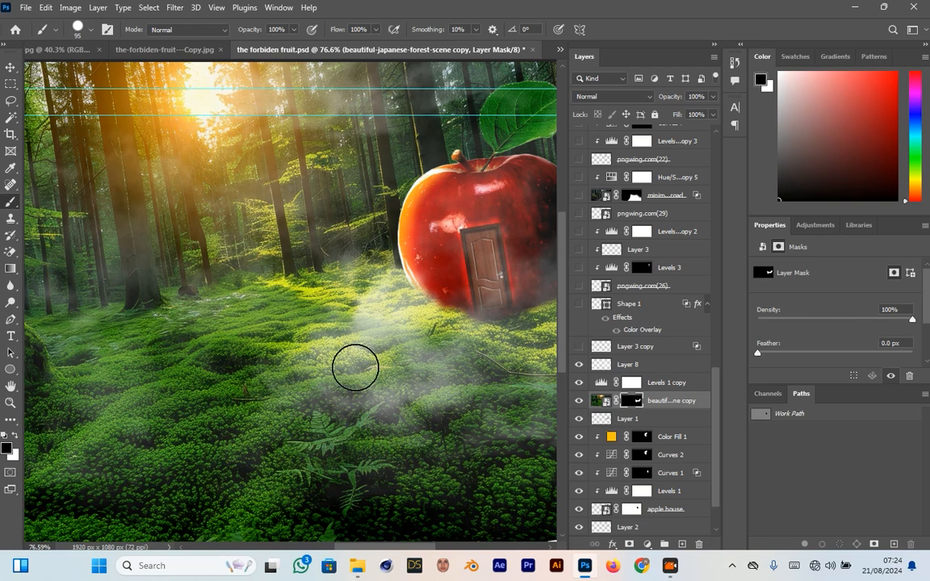
Step: Show Layer 3 copy, then the yellow Shape 1 pane and the pngwing.com(26) window frame on the apple
scroll(355, 368, down, 3)
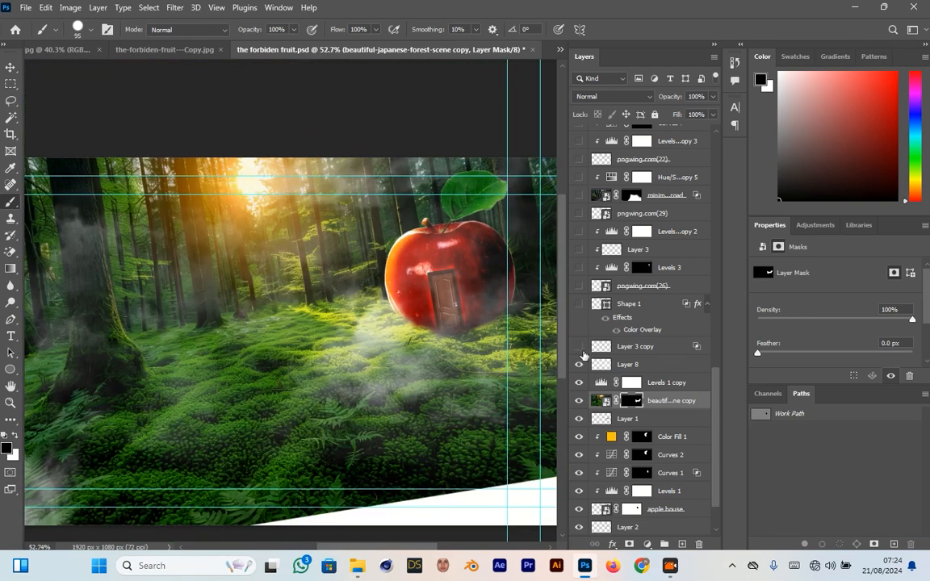
click(579, 346)
scroll(501, 271, up, 5)
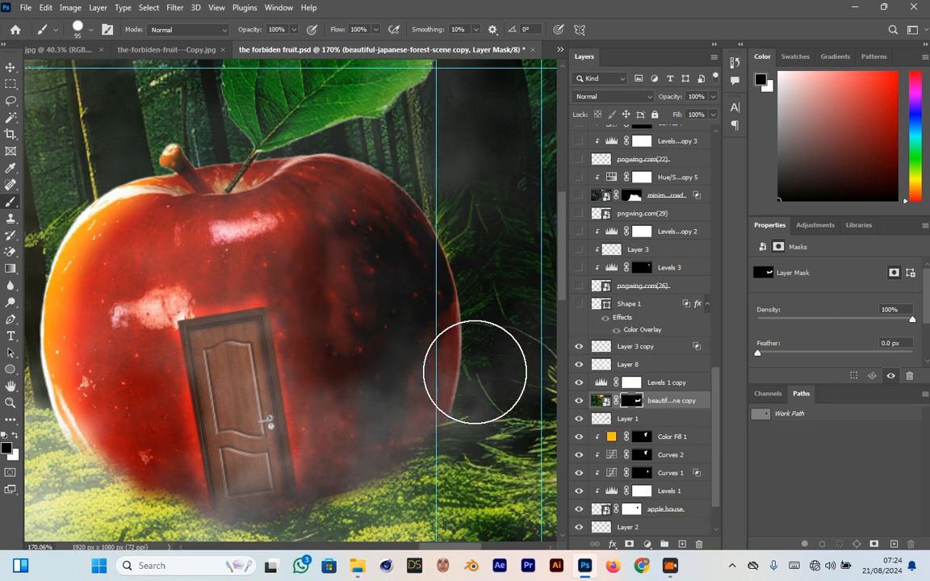
click(579, 304)
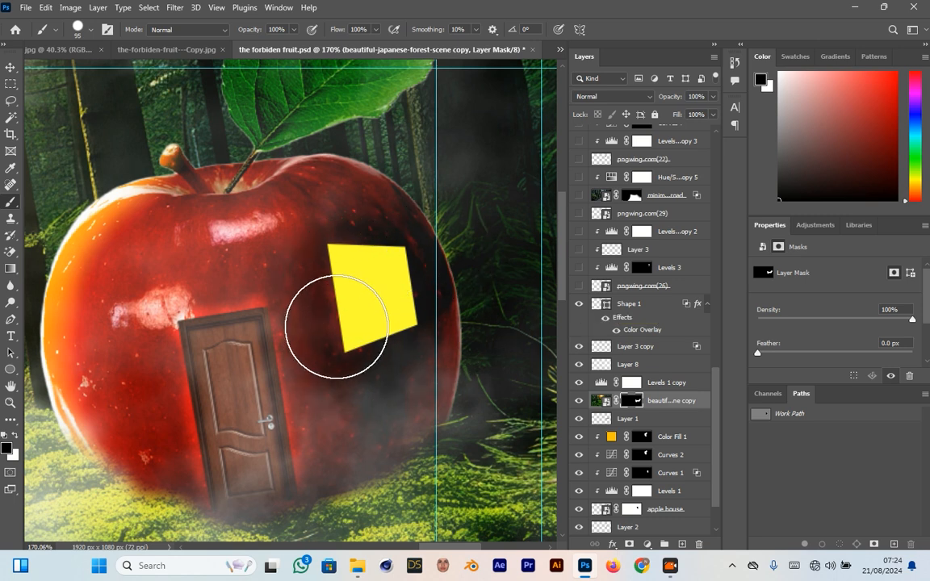
click(578, 286)
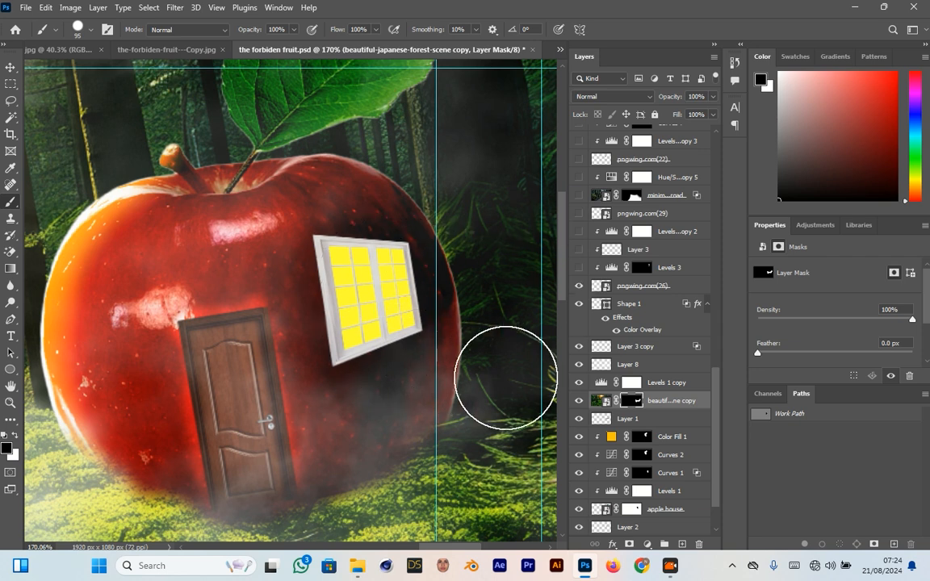
Step: Toggle the visibility of Layer 8 and Layer 3 copy to compare the apple with and without them
click(580, 366)
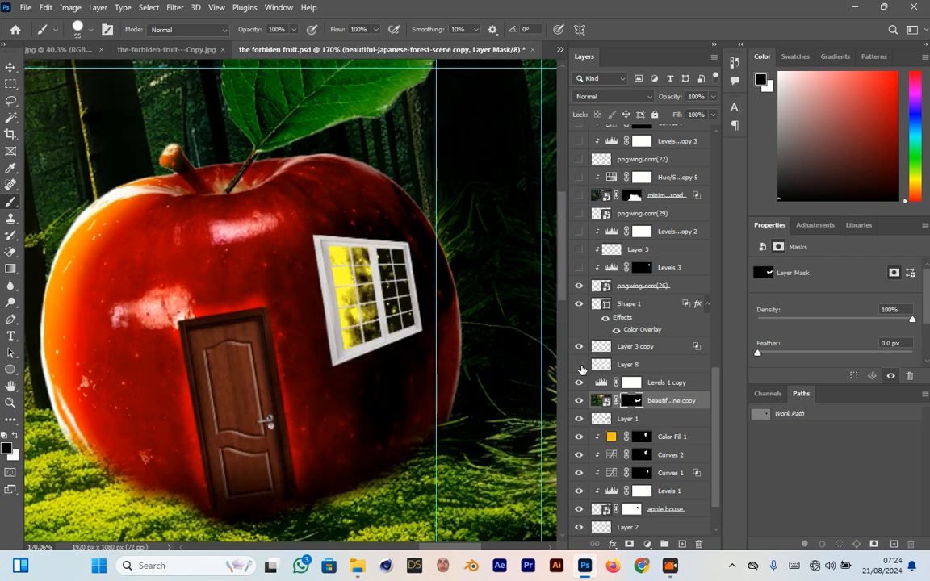
click(580, 361)
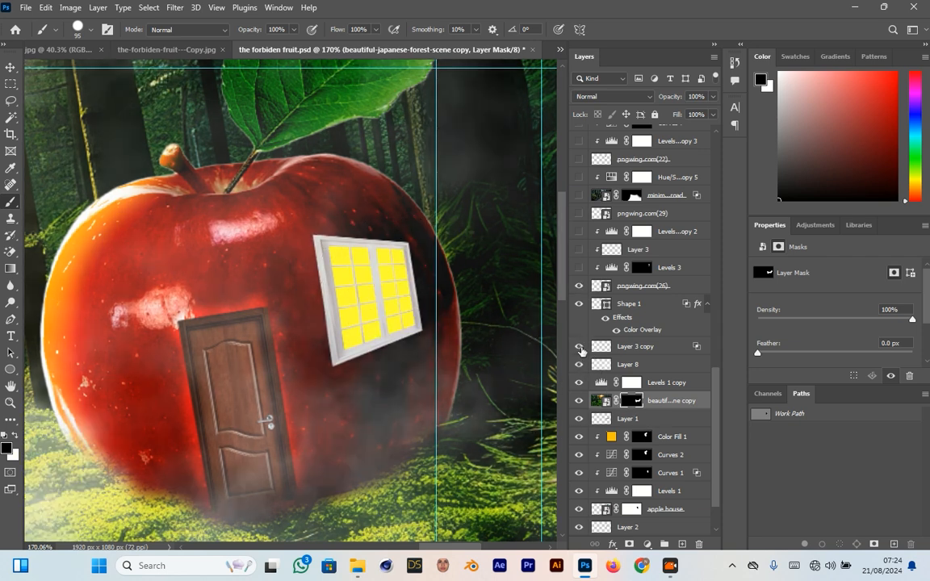
click(578, 347)
Step: Show the Levels 3 adjustment clipped to the window frame and inspect the window up close and in the whole scene
scroll(590, 341, up, 4)
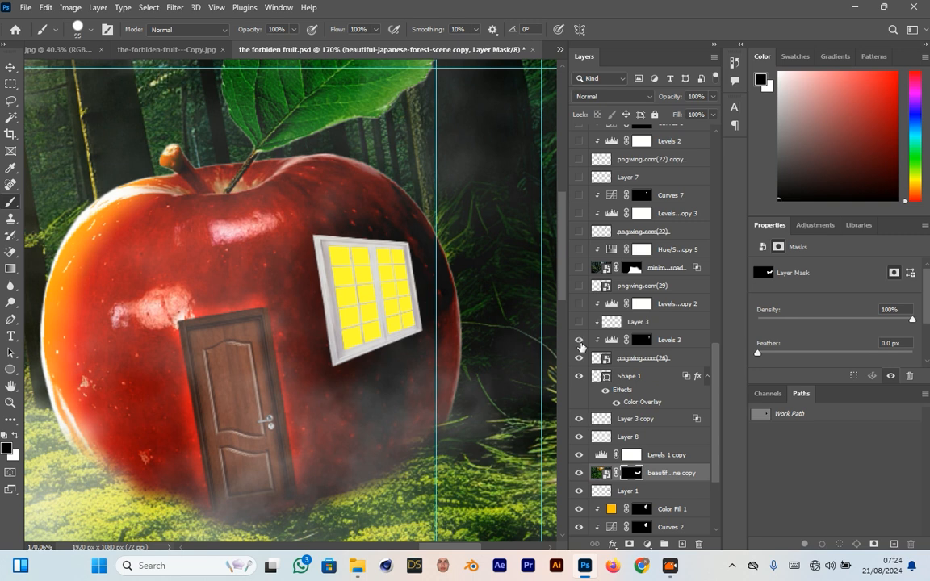
click(579, 341)
scroll(315, 311, up, 6)
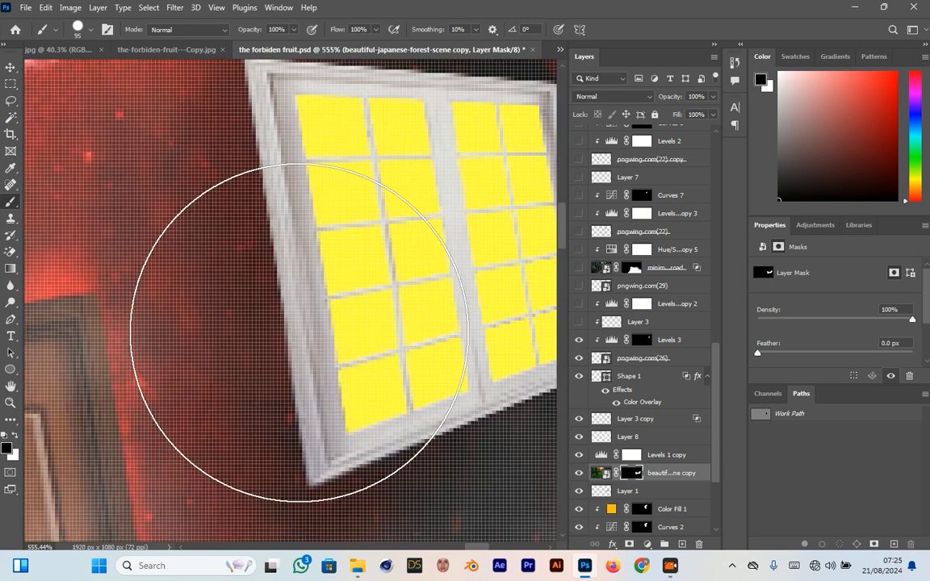
scroll(299, 333, down, 2)
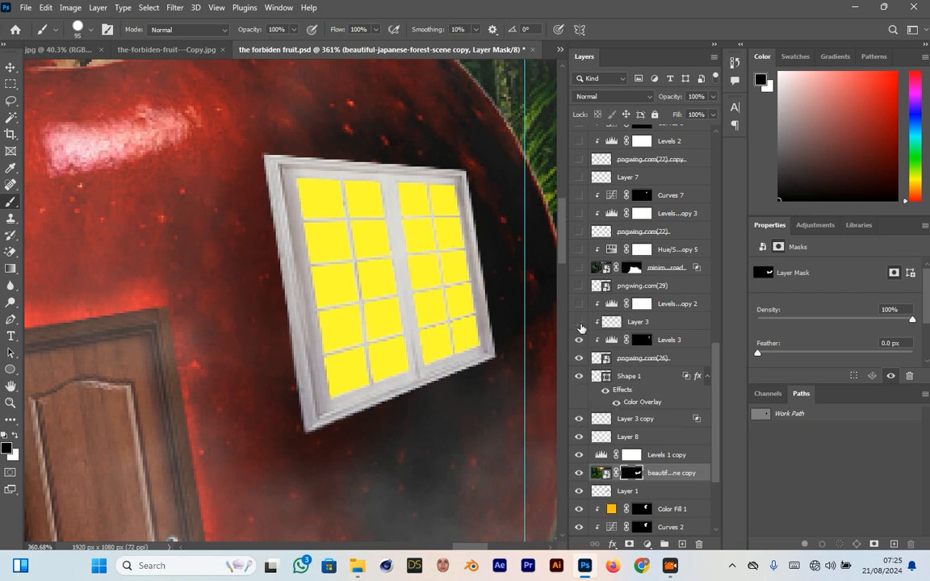
scroll(344, 405, down, 6)
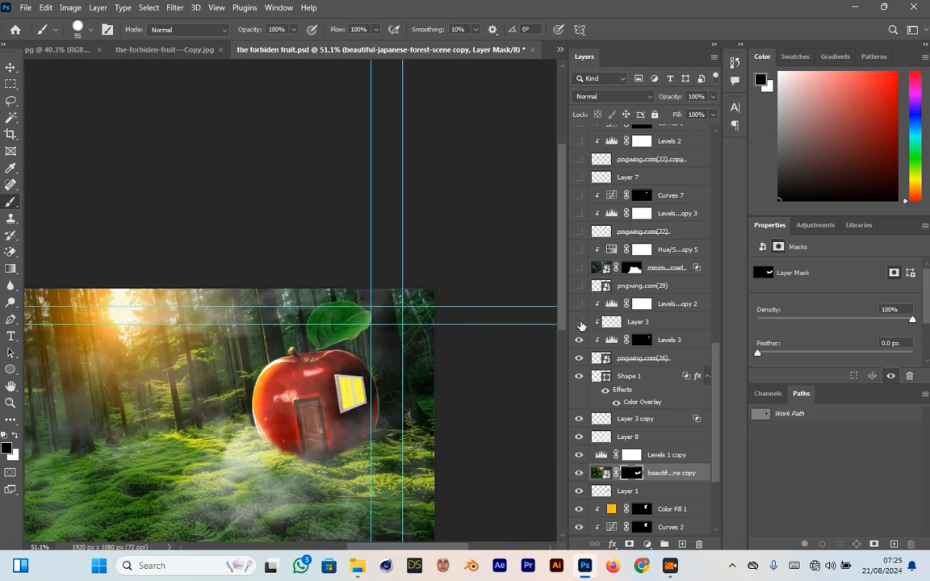
Step: Show the pngwing.com(29) ladder layer leaning on the apple and inspect it up close and in the whole scene
scroll(361, 309, down, 2)
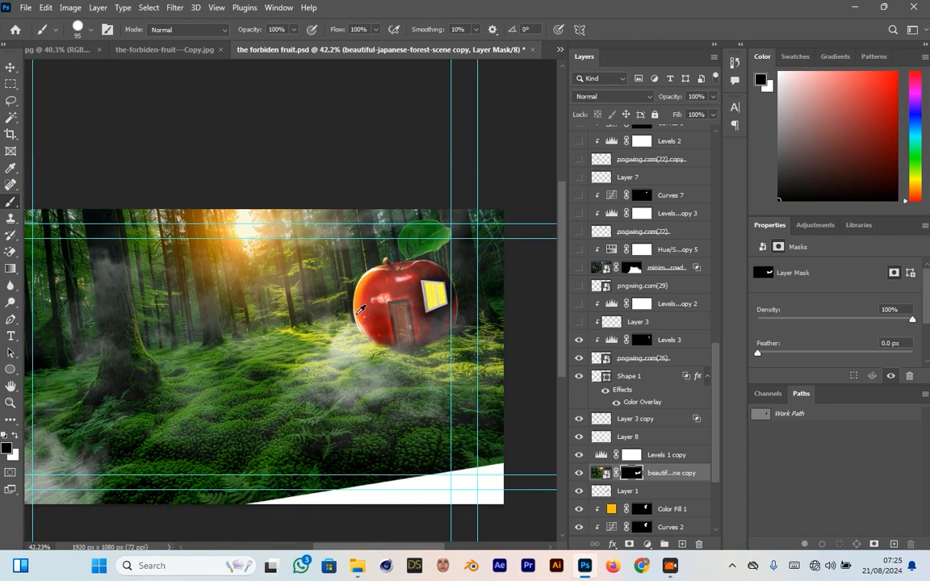
click(579, 289)
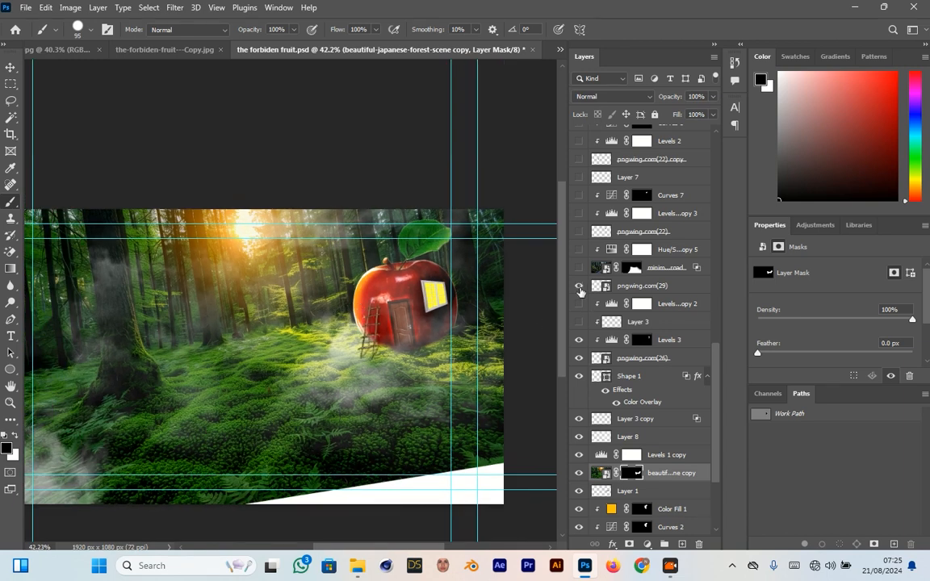
scroll(386, 325, up, 4)
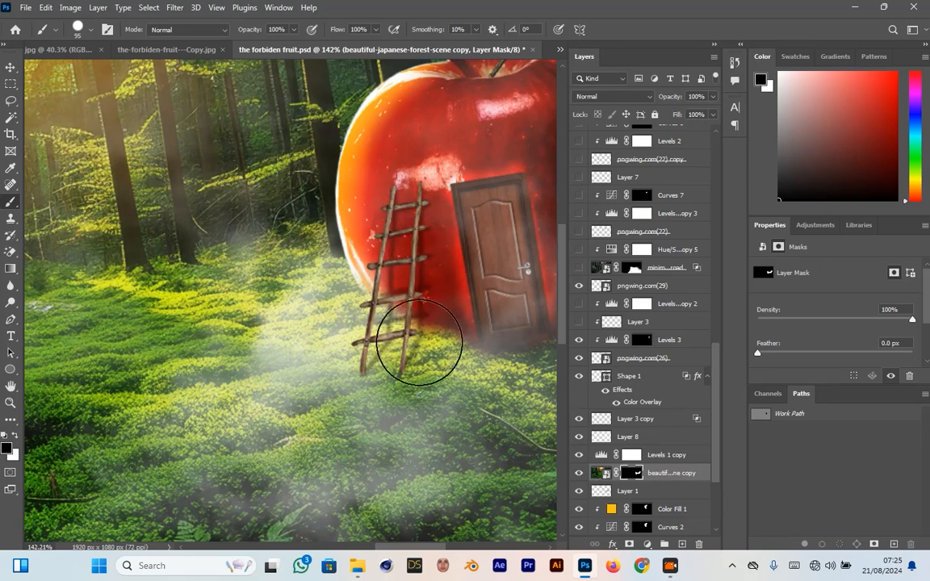
scroll(375, 440, down, 3)
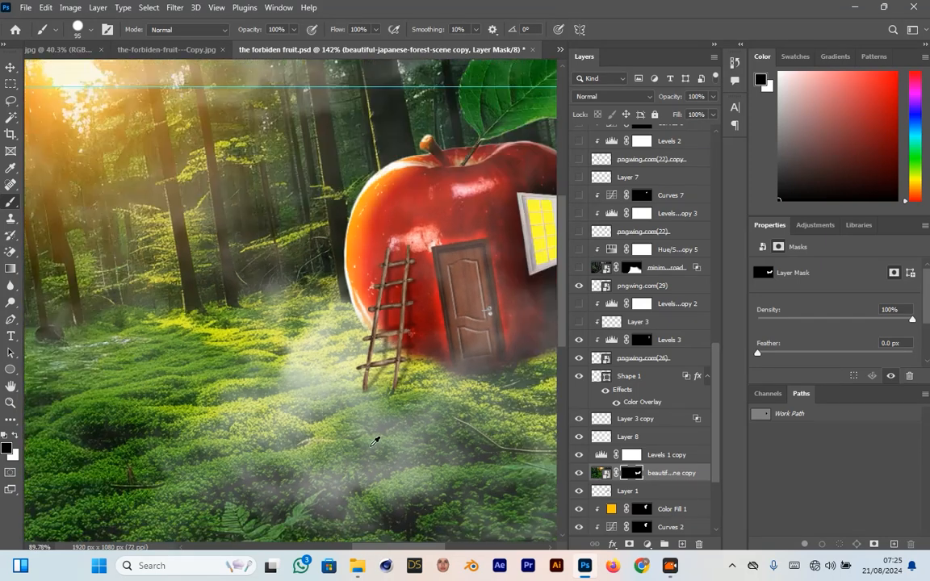
scroll(376, 440, down, 4)
drag(381, 437, 443, 341)
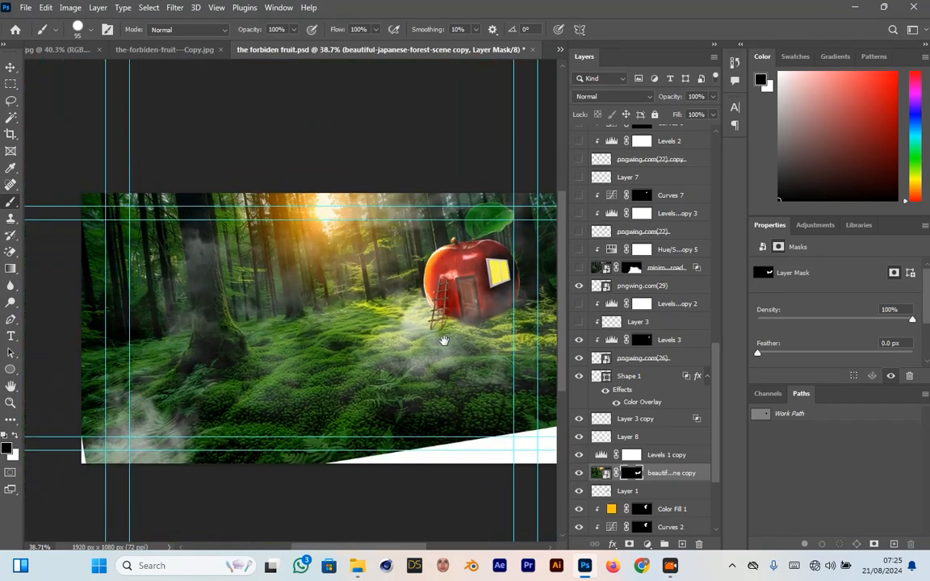
Step: Show Layer 3 and the Levels copy 2 adjustment clipped to the window frame, then show the minimalist forest road layer
click(578, 304)
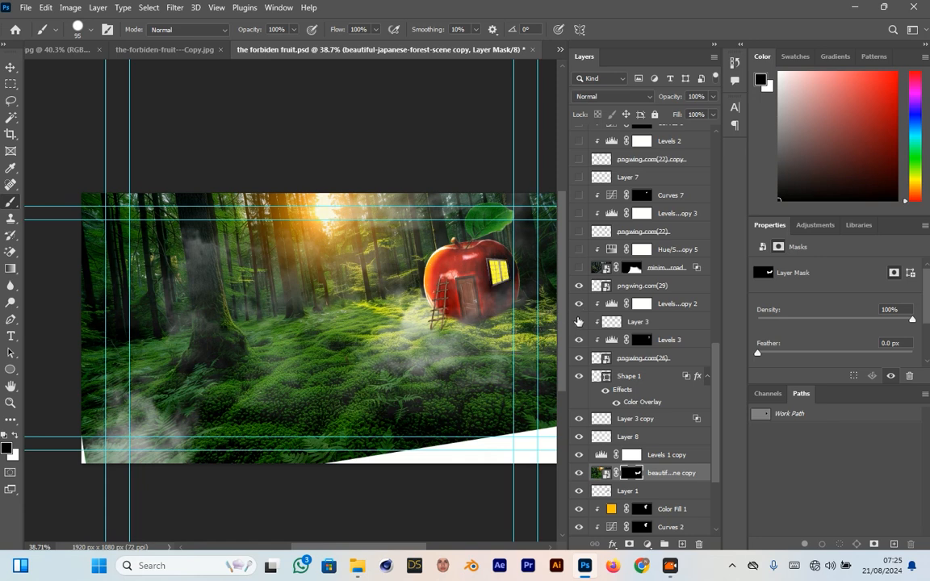
scroll(589, 340, up, 3)
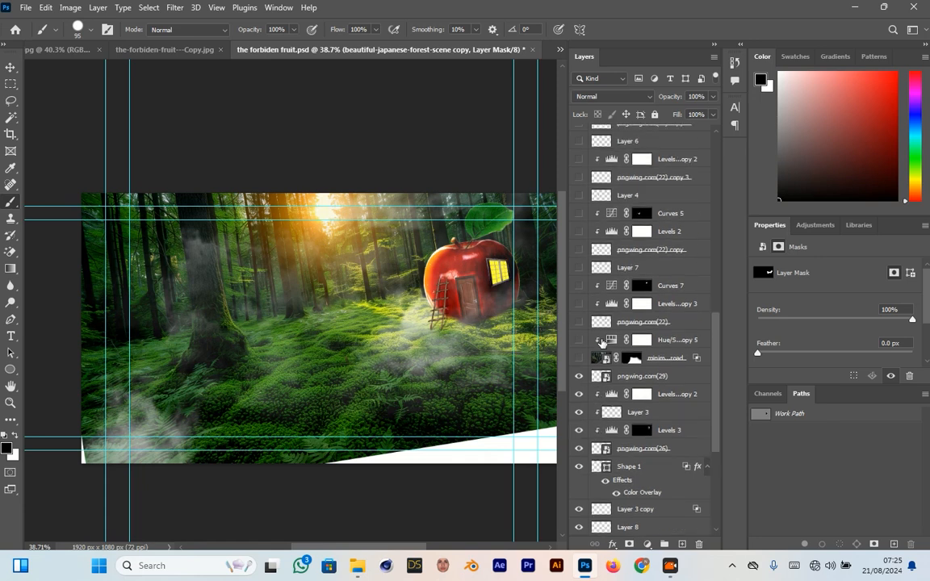
click(579, 357)
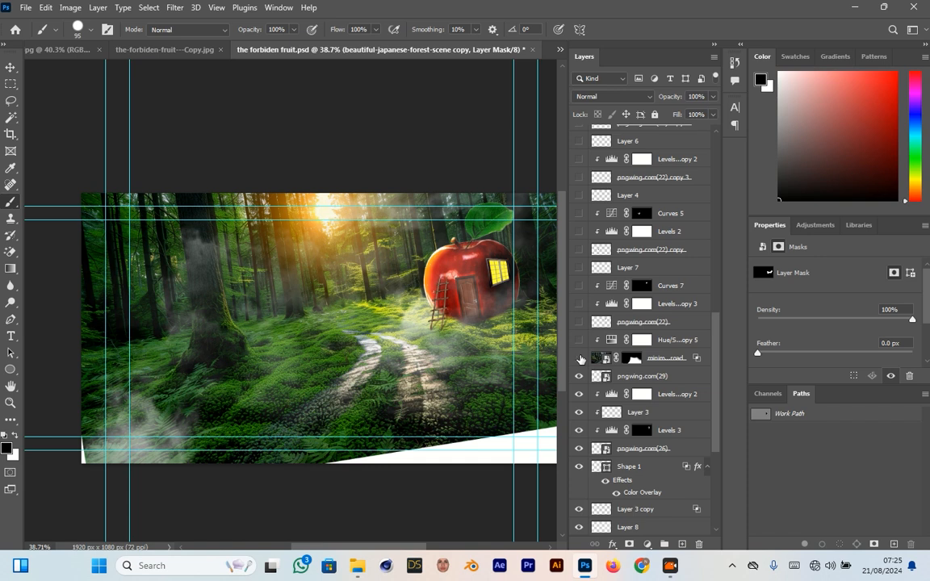
Step: Examine the original forest road photo up close in 22.jpg, then return to the forbiden fruit.psd composite
click(60, 49)
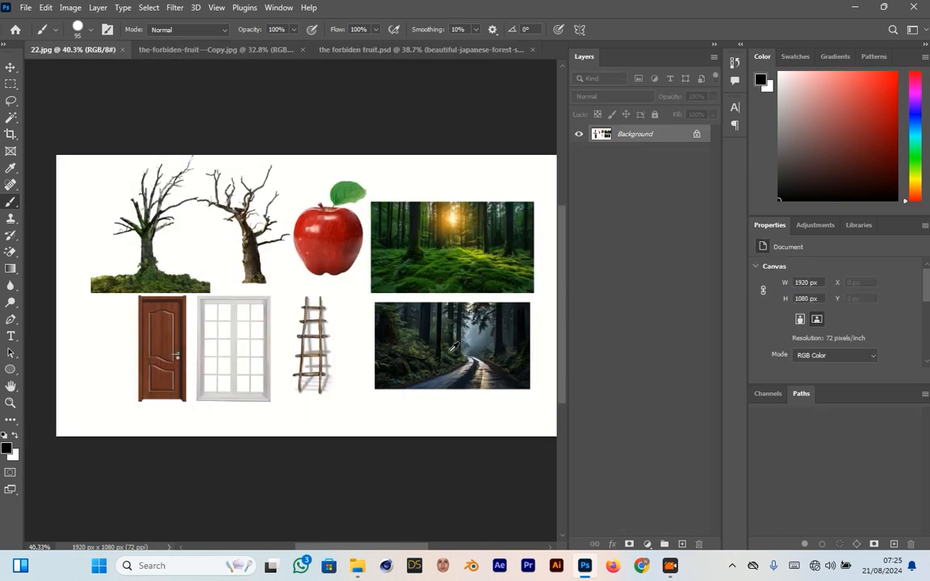
scroll(484, 369, up, 4)
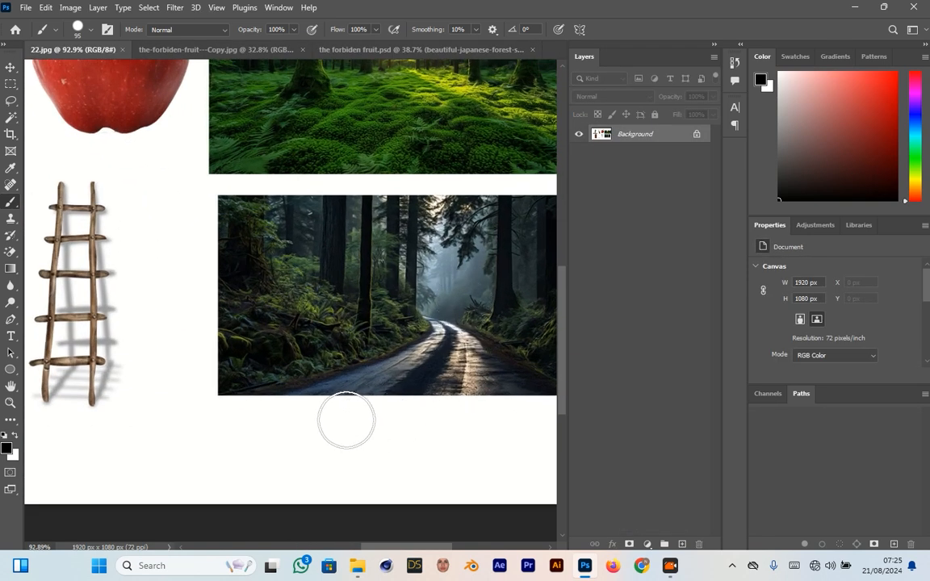
click(395, 50)
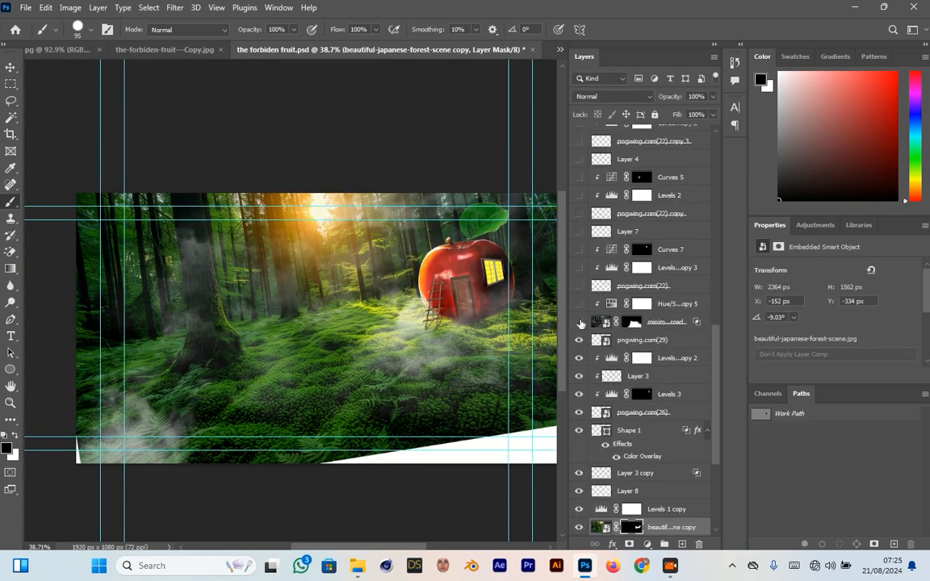
Step: Turn the forest road layer's visibility back on and inspect the path over the moss up close
click(579, 322)
scroll(430, 424, up, 3)
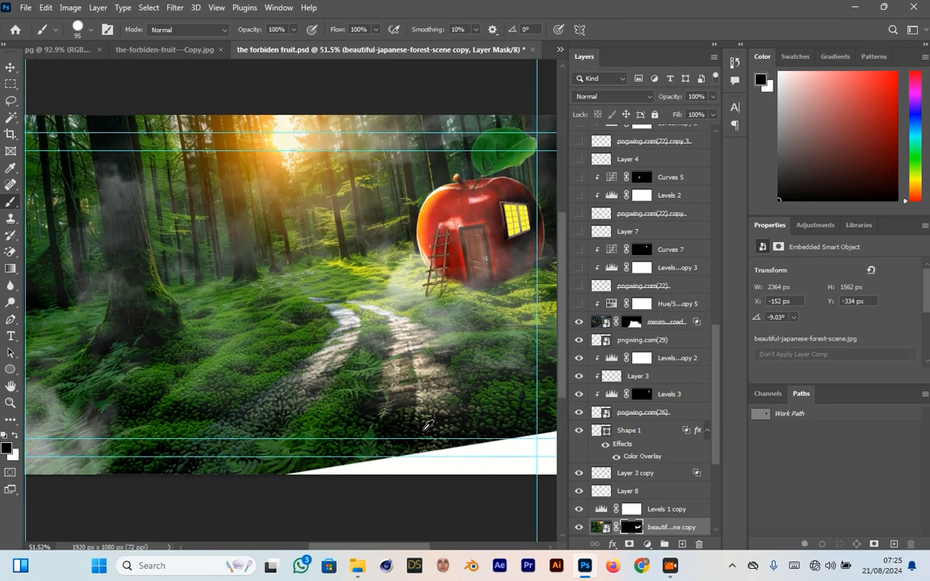
scroll(430, 423, up, 1)
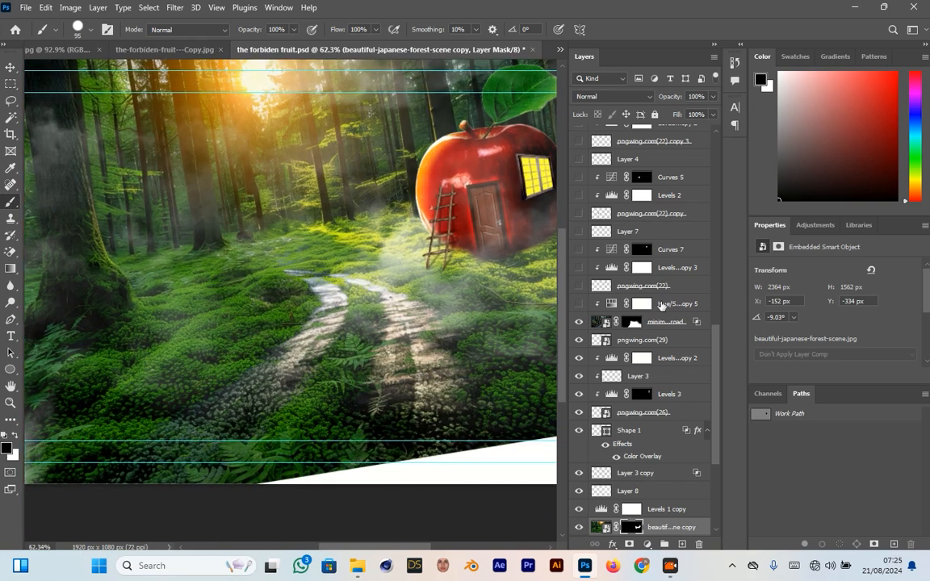
Step: Select the forest road layer and compare its path in the composite with the source road photo in 22.jpg
click(667, 323)
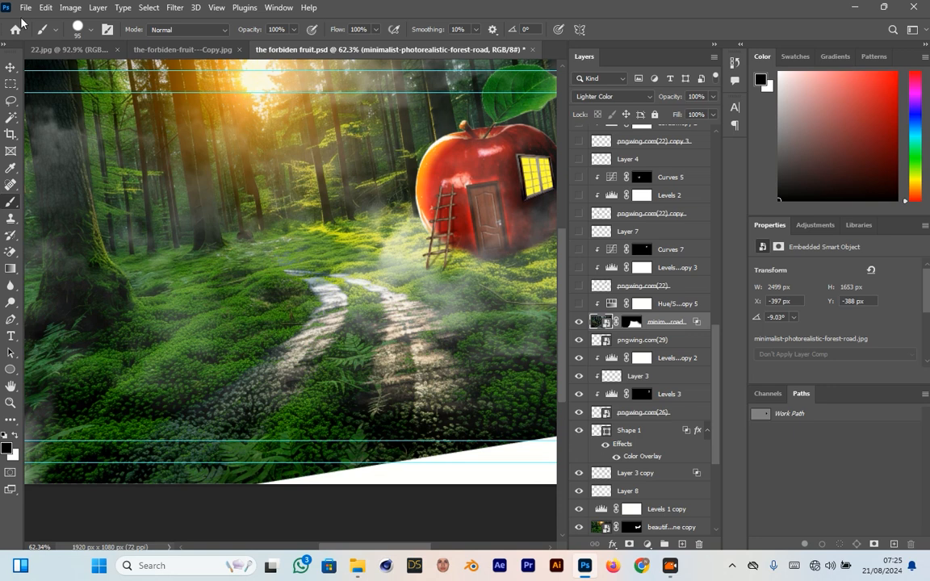
click(69, 49)
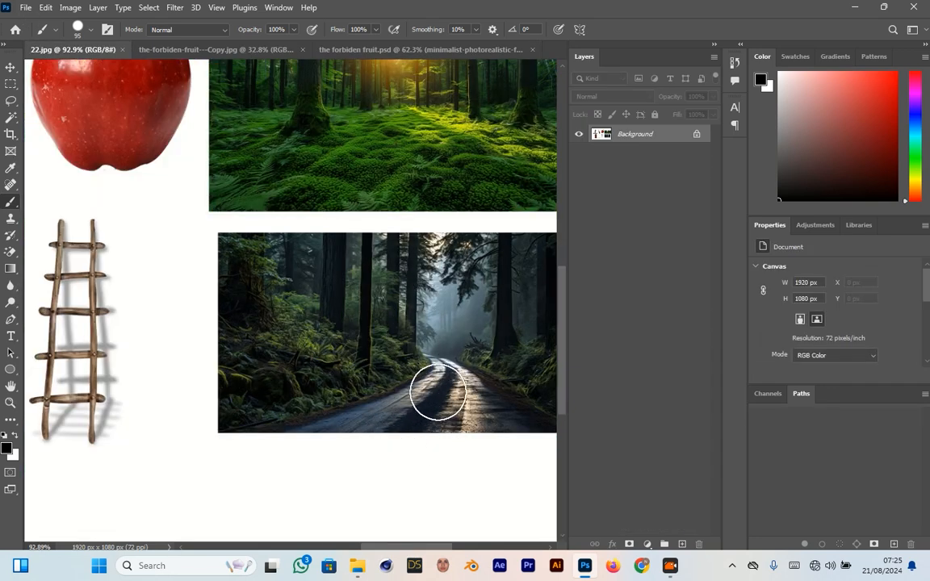
click(412, 49)
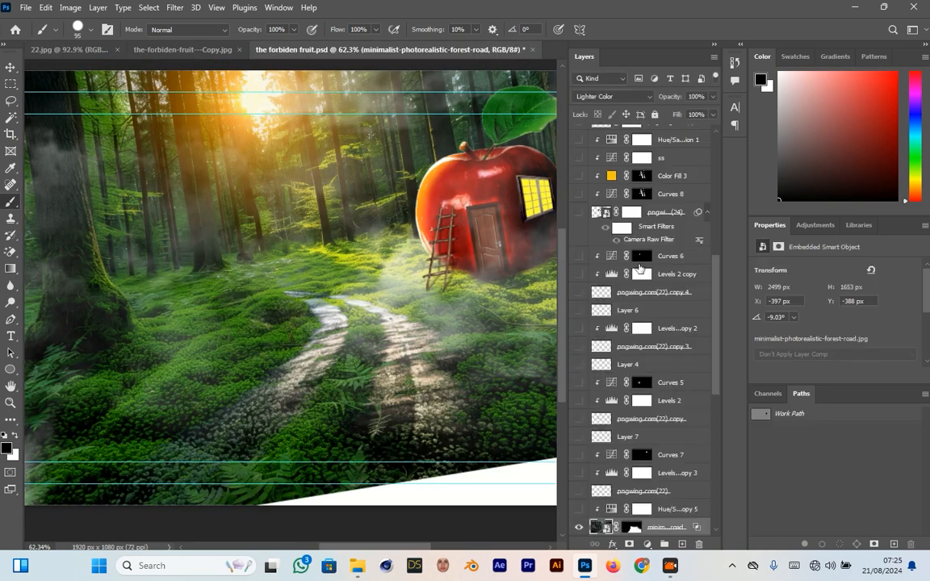
scroll(661, 466, down, 3)
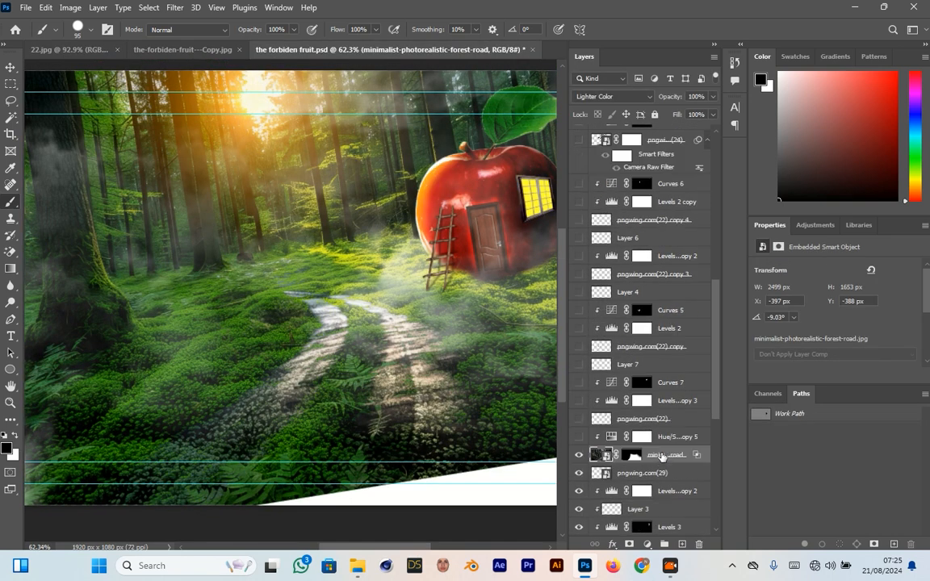
Step: Try the Normal and Darken blend modes on the forest road layer, then restore Lighter Color and deselect the layer
click(634, 100)
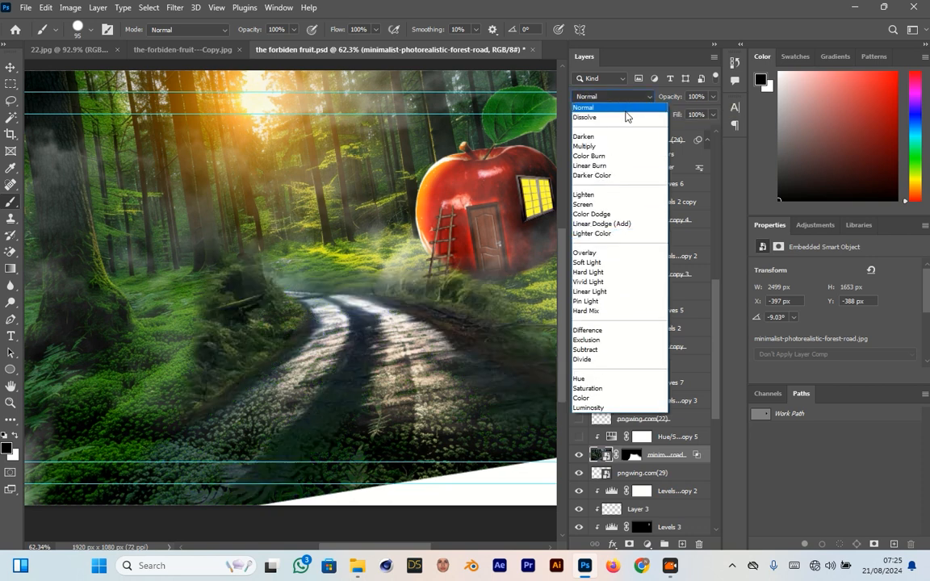
click(592, 234)
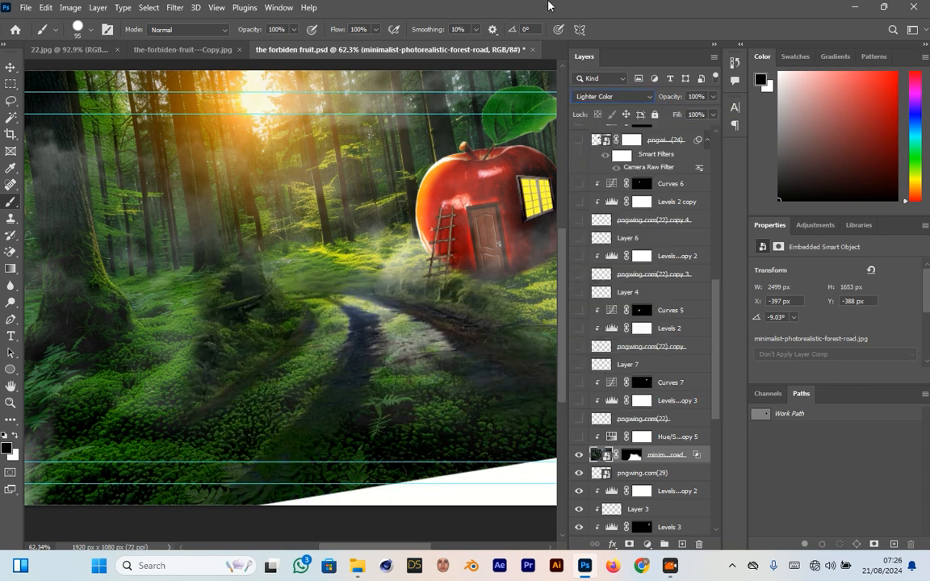
key(ctrl+z)
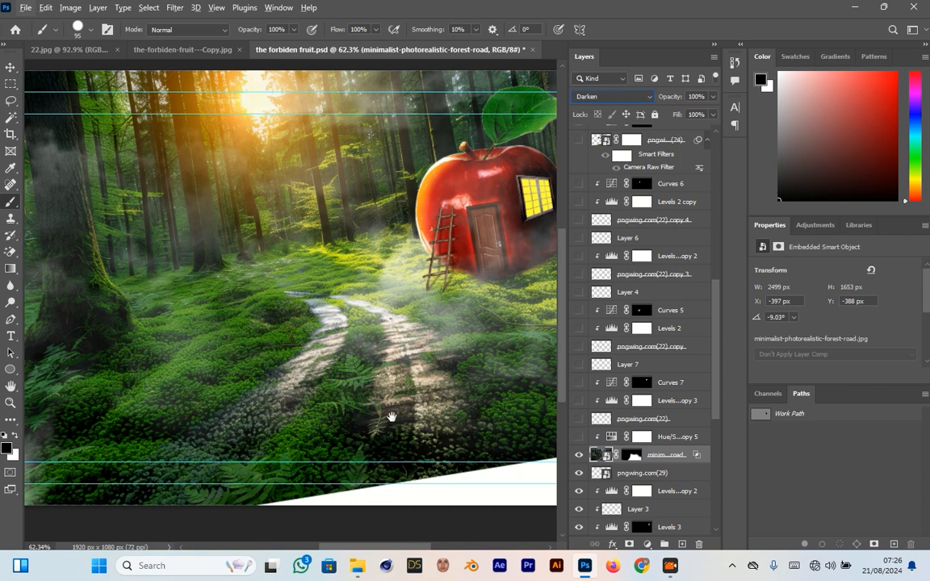
drag(391, 417, 350, 370)
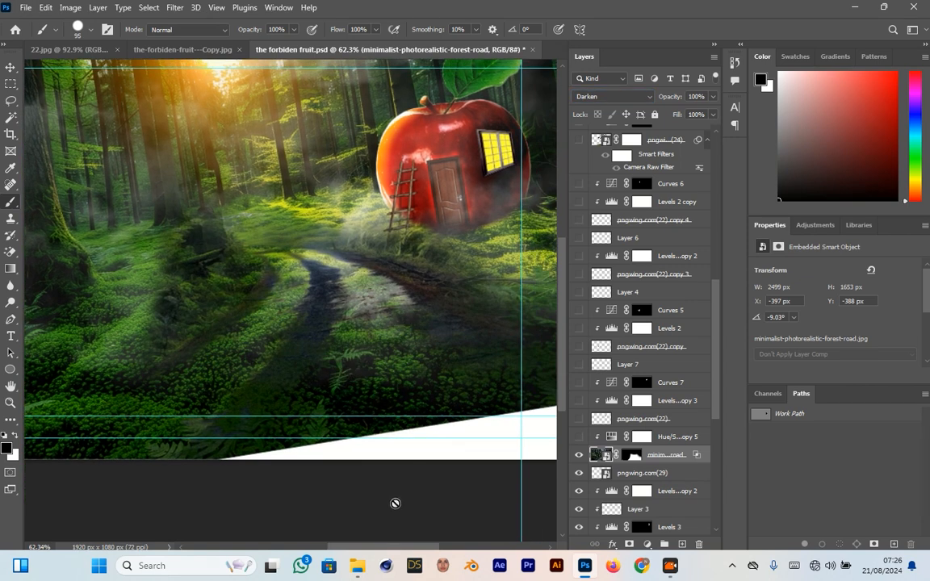
key(v)
click(365, 509)
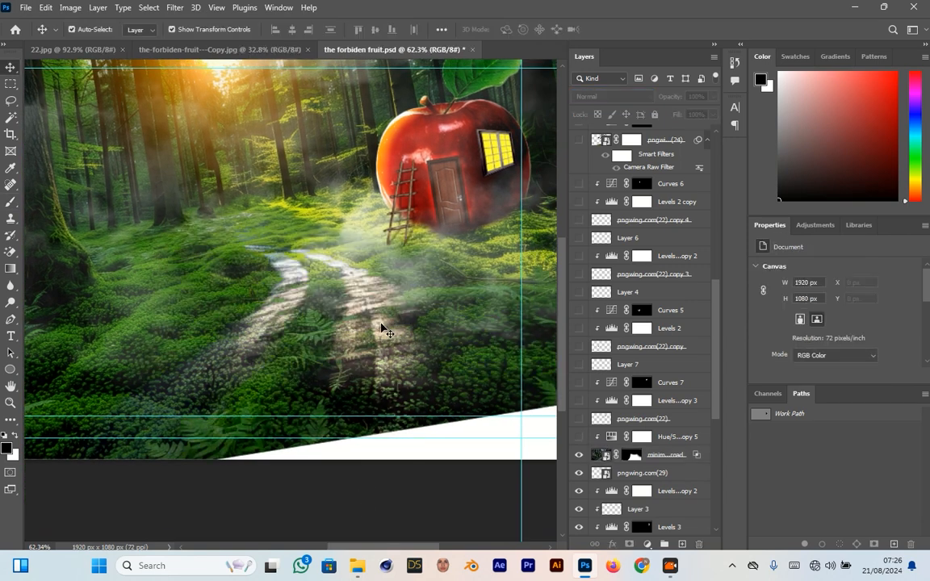
Step: Try setting the forest road layer's Blend If shadow slider for the underlying layer to 0, then undo it and close the layer style
click(694, 457)
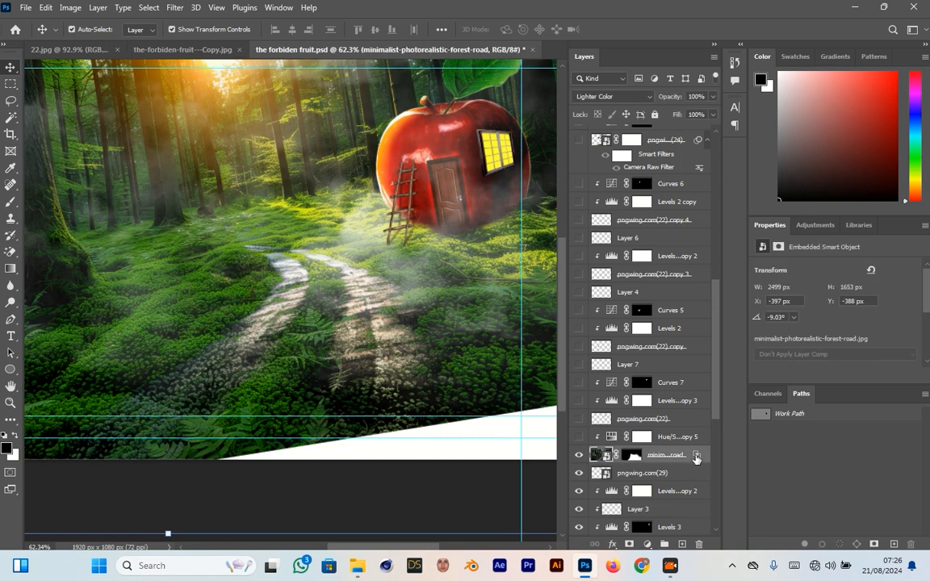
double_click(696, 457)
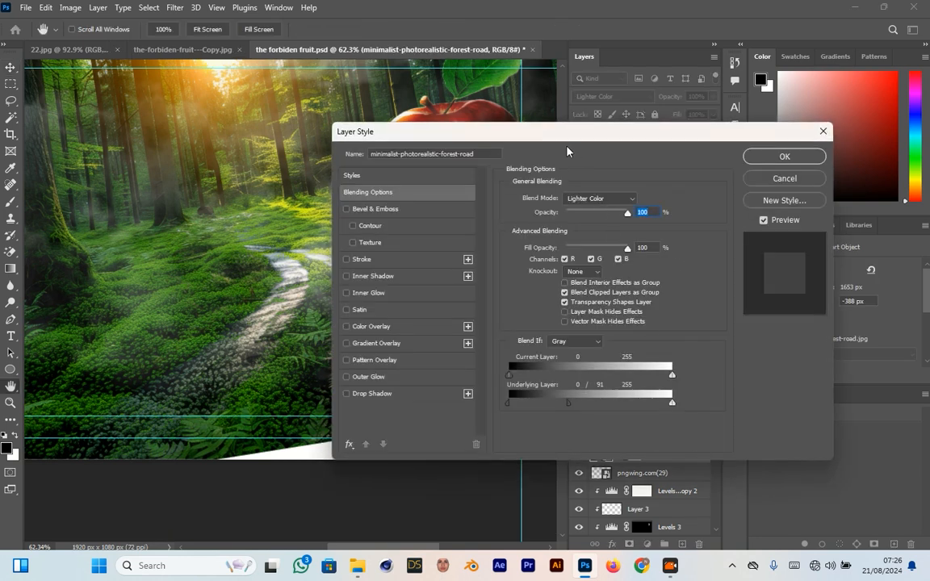
drag(568, 143, 692, 138)
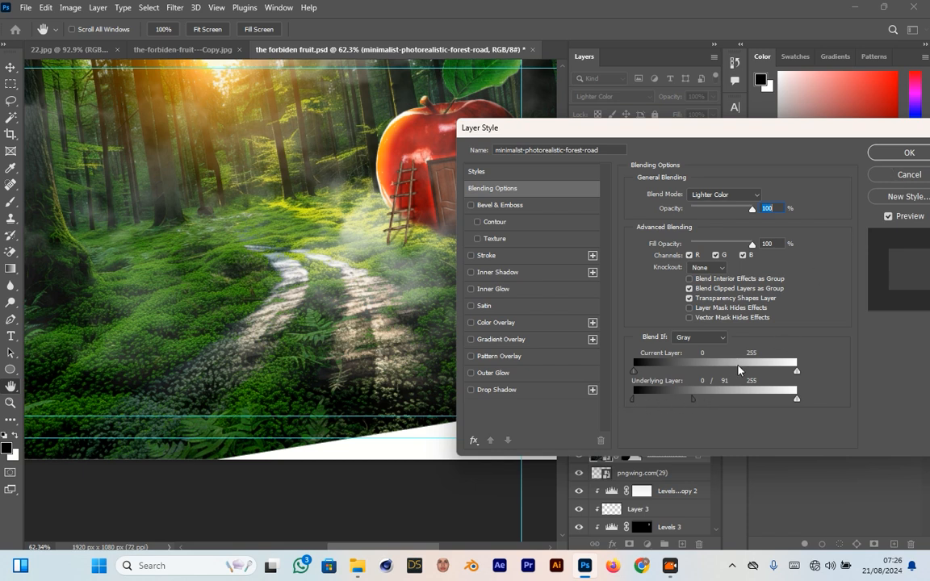
drag(692, 398, 593, 407)
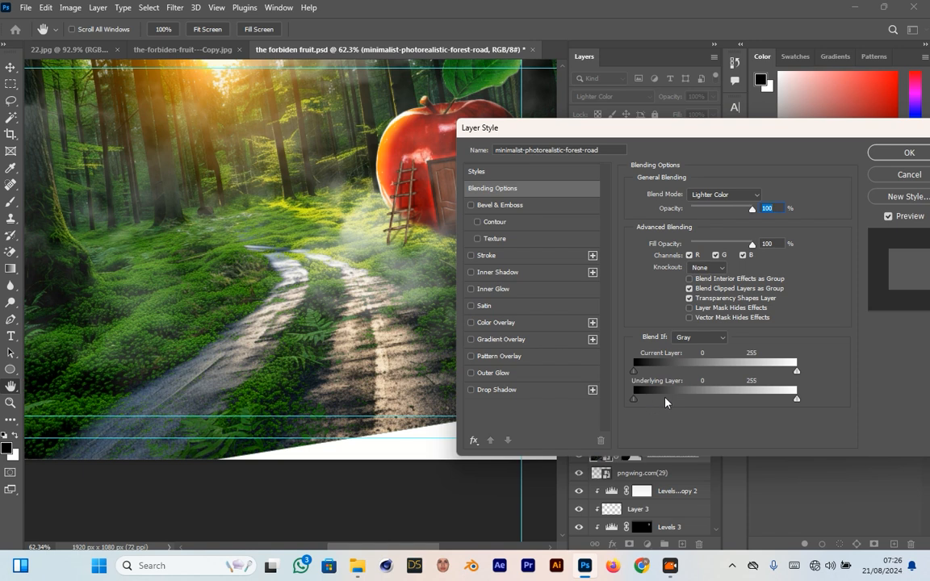
key(ctrl+z)
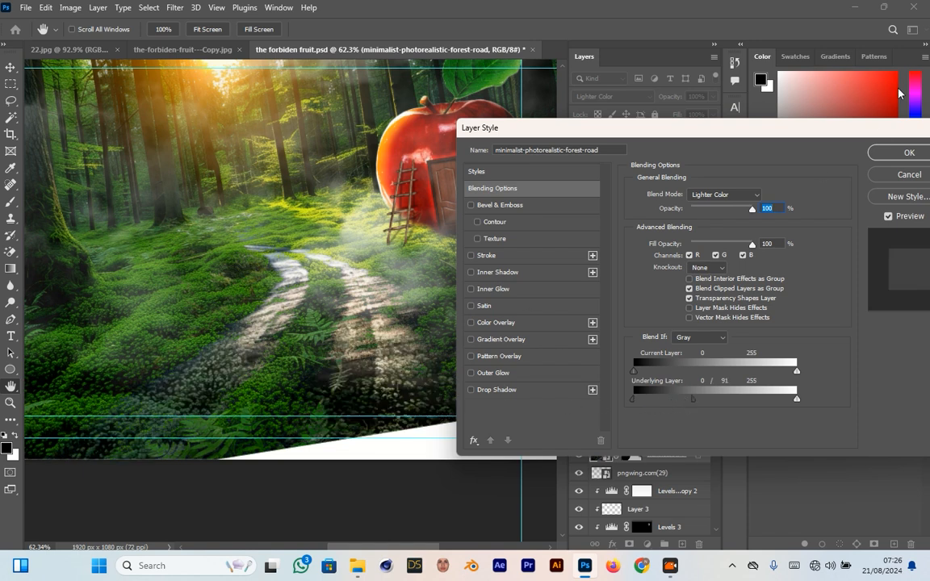
drag(876, 143, 772, 143)
click(844, 133)
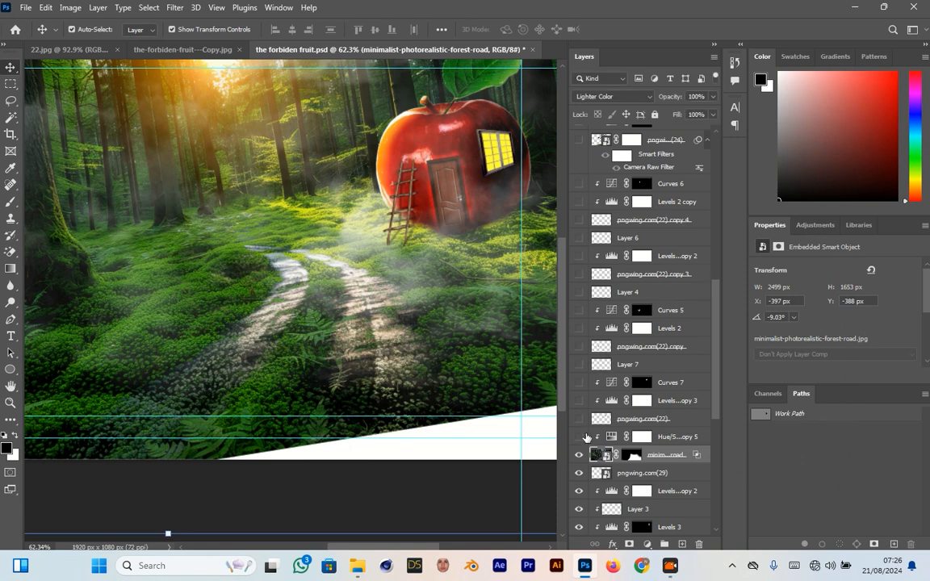
Step: Show the Hue/Saturation 1 copy 5 adjustment clipped to the road, view its settings and compare the path with and without it
click(580, 437)
click(580, 438)
click(580, 439)
click(658, 441)
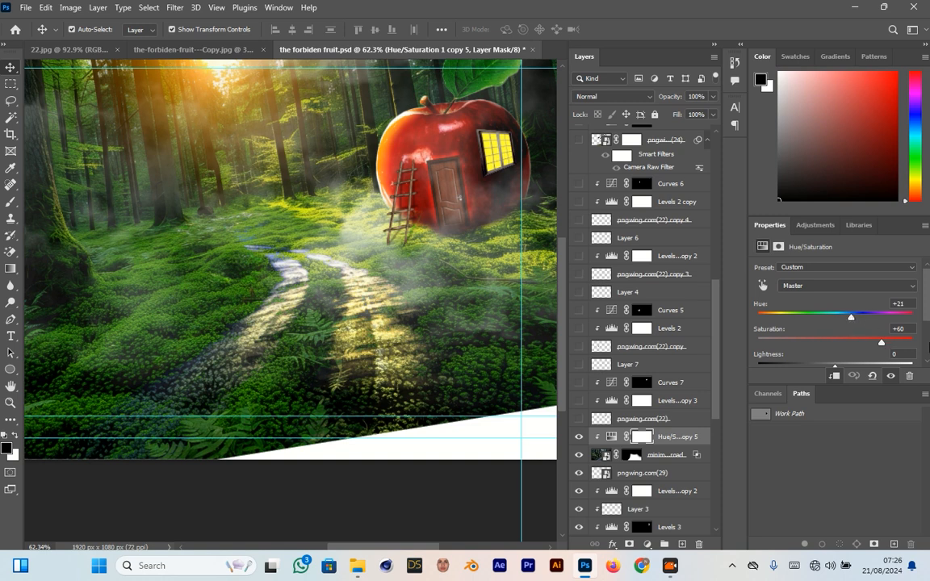
click(576, 439)
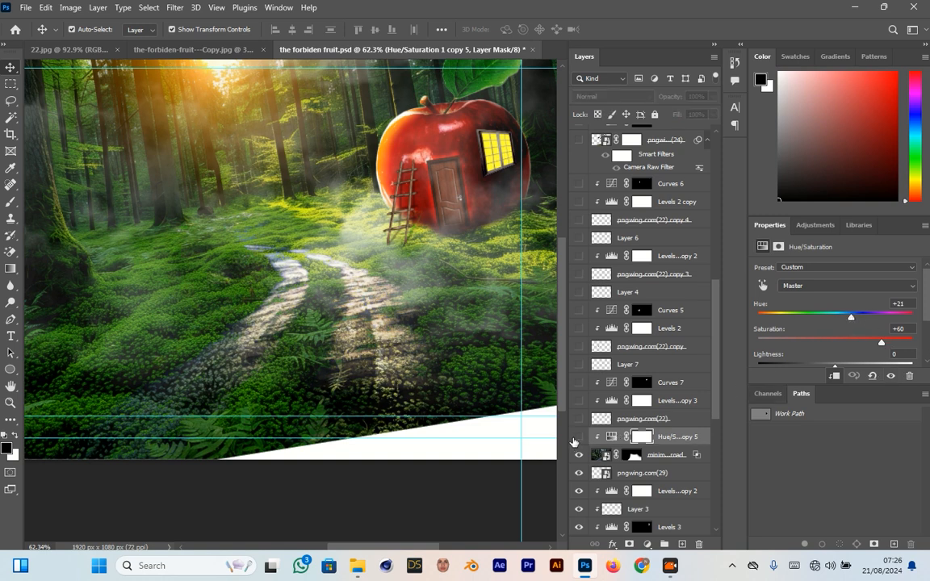
click(578, 438)
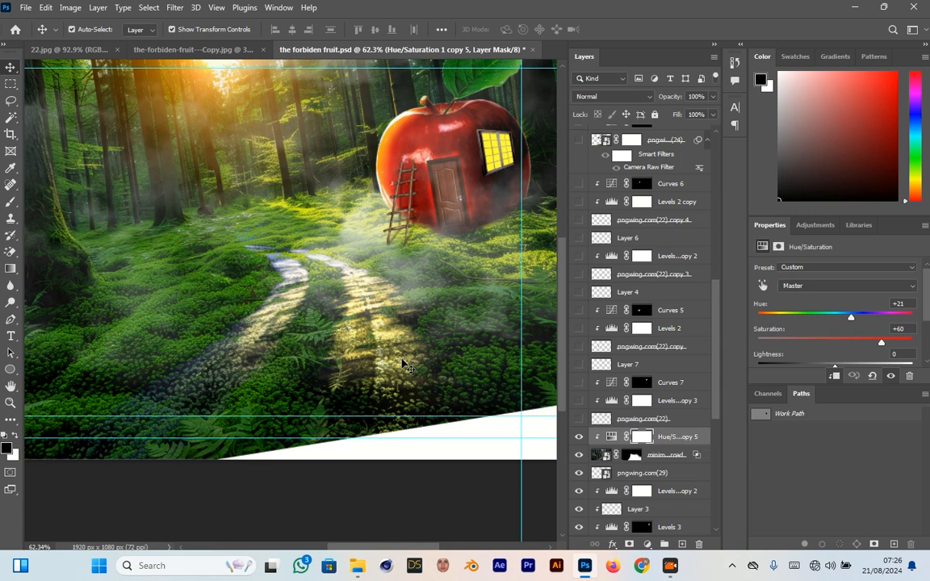
Step: Show the pngwing.com(22) small apple beside the apple house, toggling it to compare the whole scene with and without it
scroll(406, 366, down, 3)
click(578, 420)
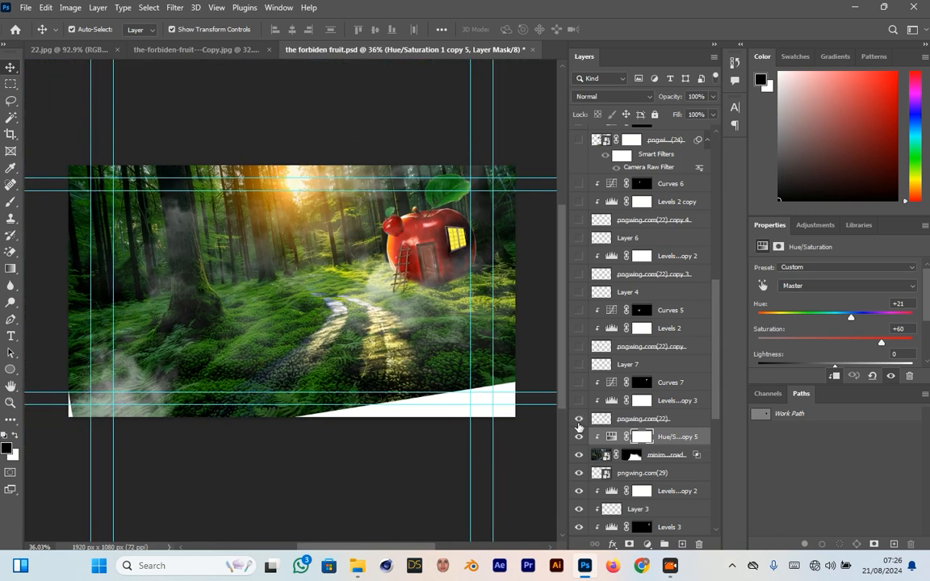
click(578, 420)
click(578, 419)
Step: Toggle the Levels copy 3 adjustment clipped to the small apple to compare its effect, then inspect the apple up close
click(580, 403)
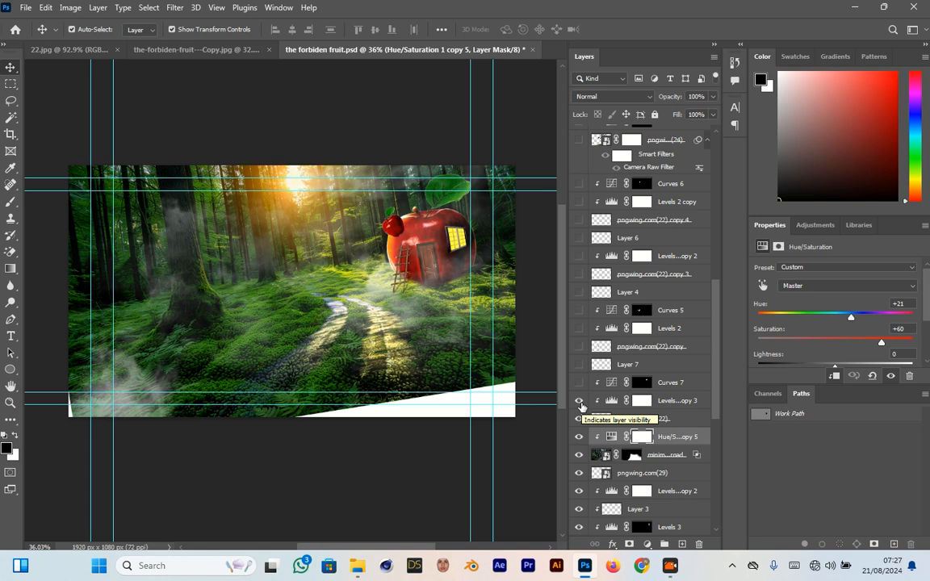
click(581, 404)
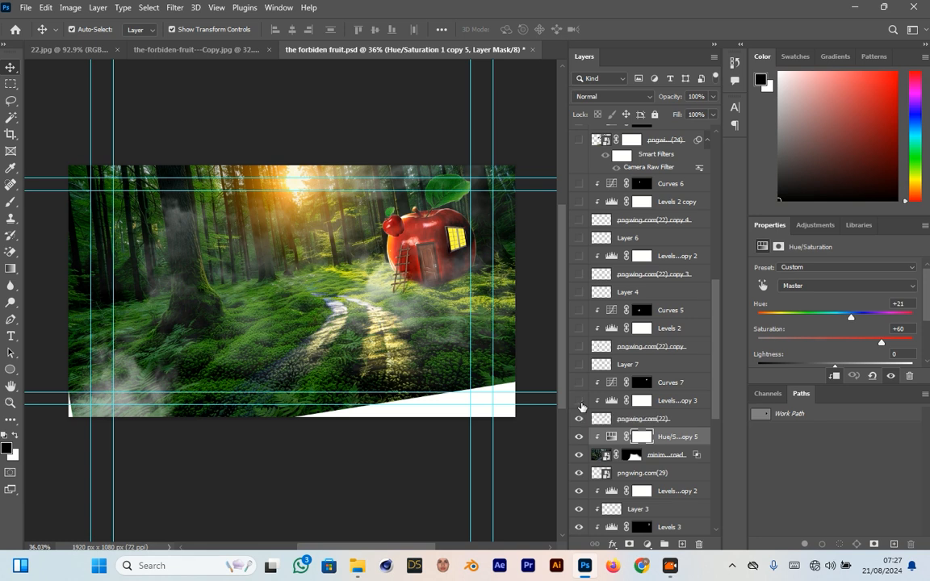
scroll(579, 411, up, 5)
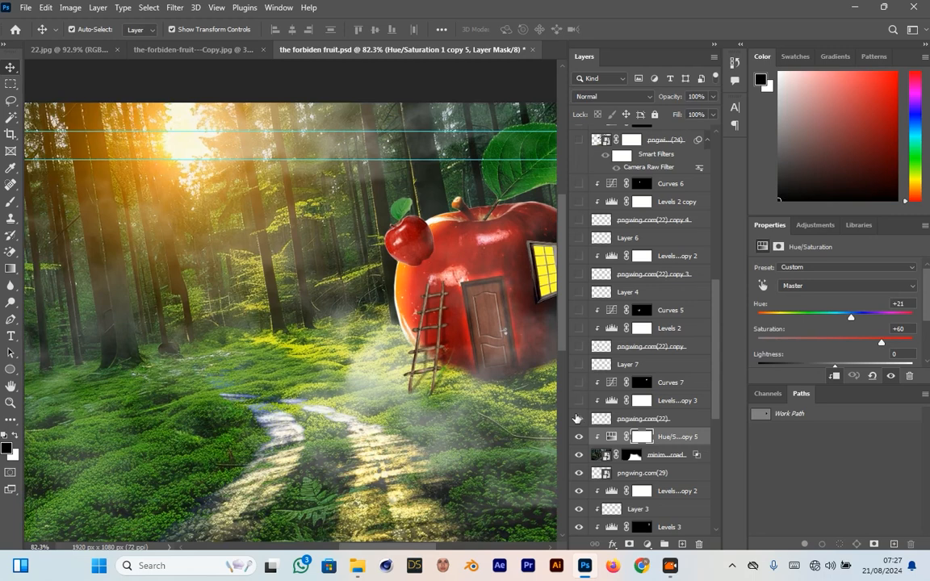
Step: Show the Levels copy 3 and Curves 7 adjustments clipped to the small apple and inspect the apple beside the house
click(579, 400)
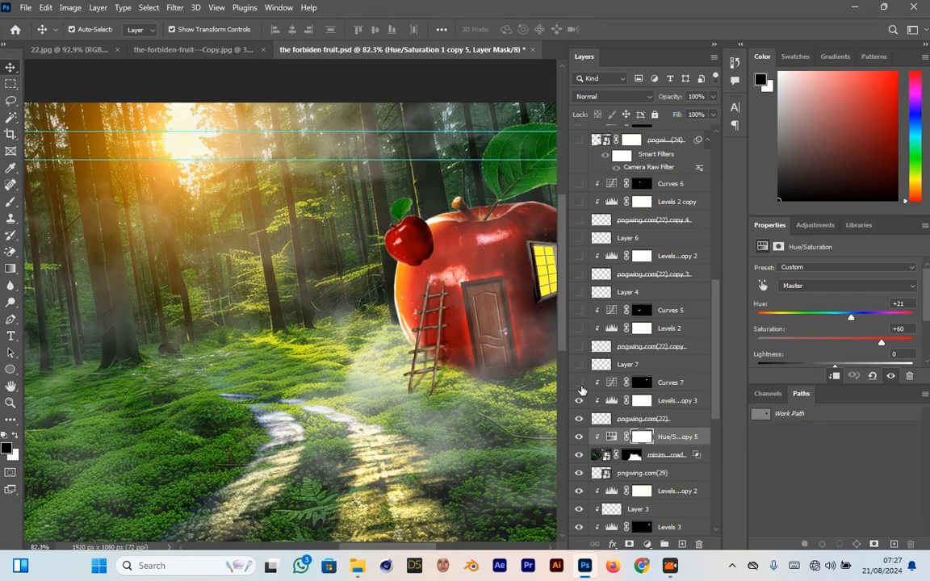
click(579, 382)
scroll(461, 226, up, 3)
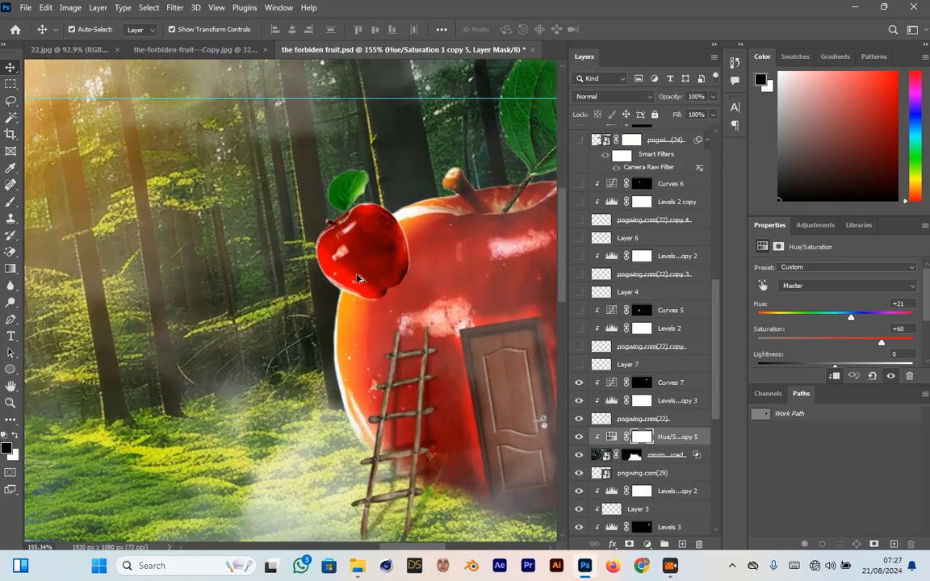
scroll(129, 187, down, 3)
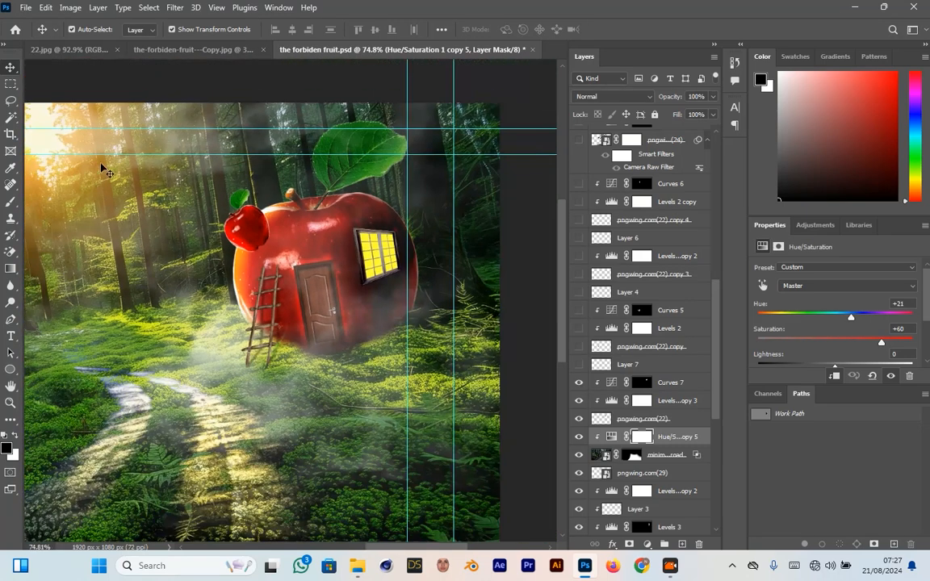
scroll(213, 239, up, 2)
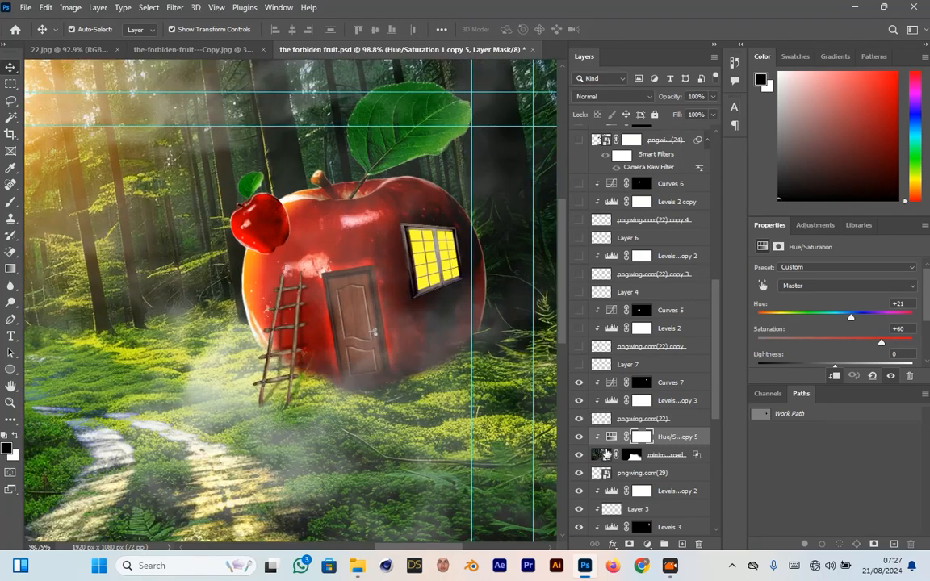
Step: Show Layer 7 and the pngwing.com(22) copy apple together with its clipped Levels 2 and Curves 5 adjustments
click(579, 364)
scroll(422, 363, down, 2)
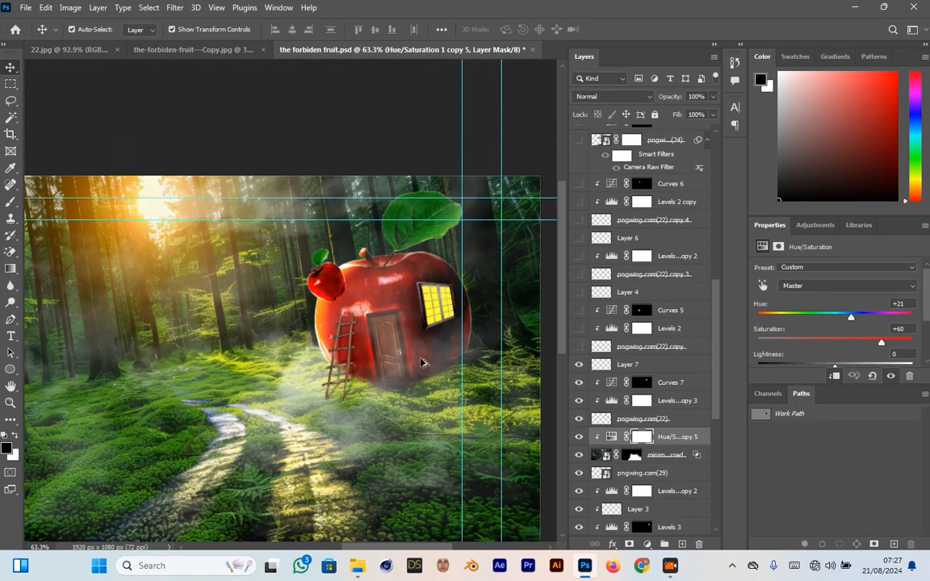
scroll(266, 284, down, 2)
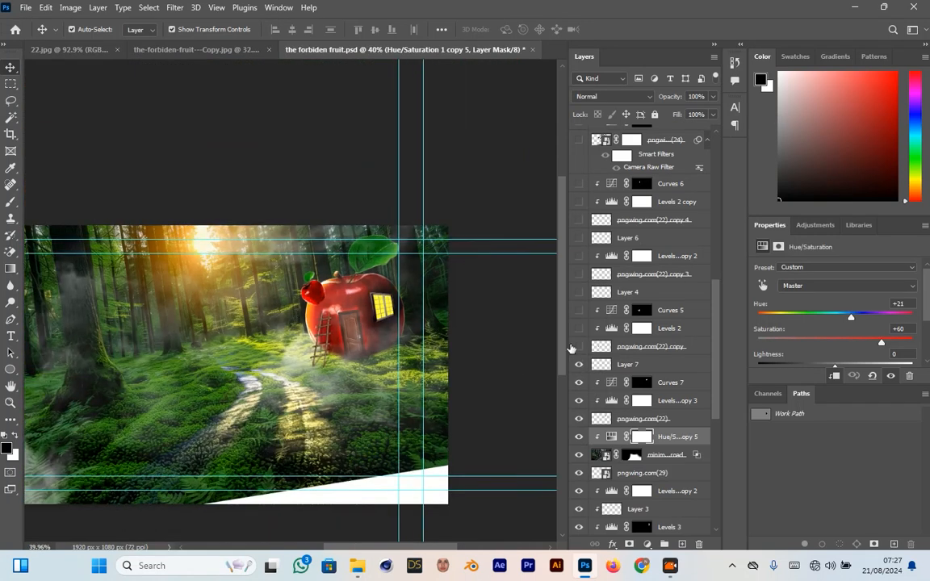
click(578, 346)
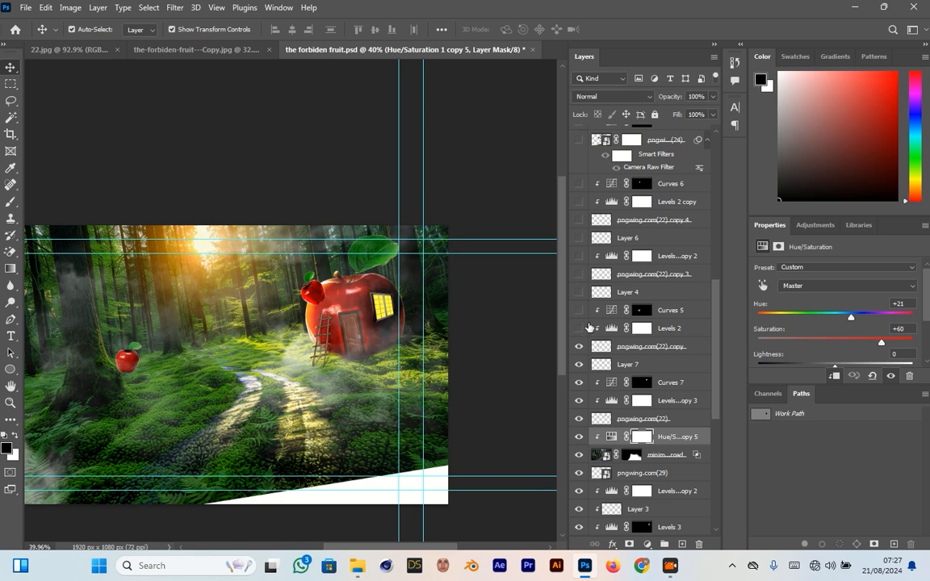
click(578, 328)
click(578, 311)
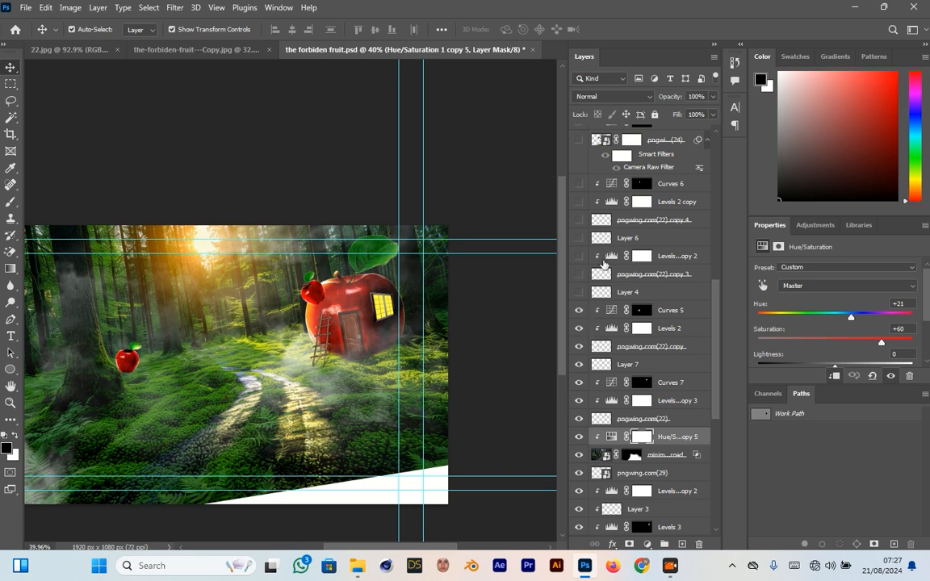
Step: Show Layer 4, Layer 6 and the pngwing.com(22) copy 3 and copy 4 apples with their clipped Levels and Curves 6 adjustments
click(578, 292)
click(578, 275)
click(578, 256)
click(579, 238)
click(579, 219)
click(578, 184)
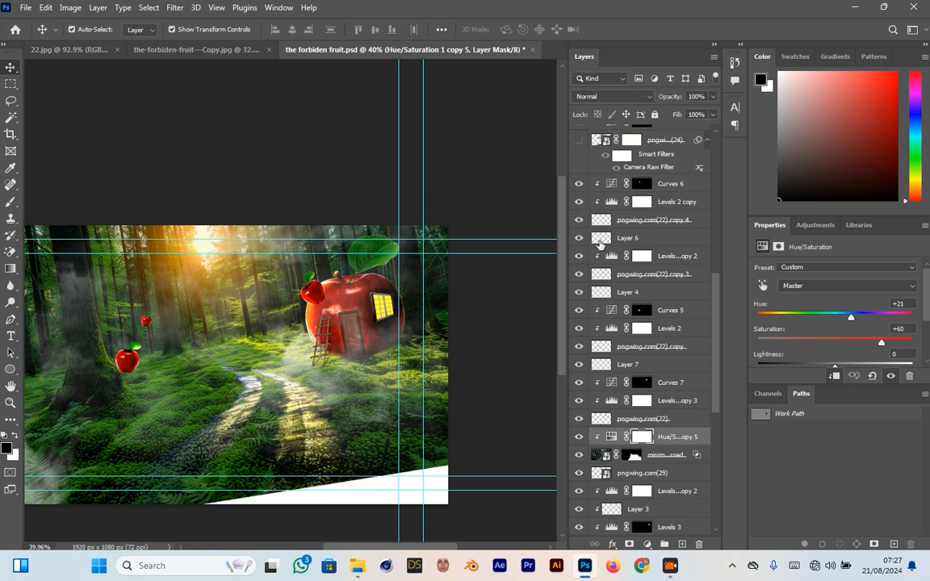
Step: Show the pngwing.com(24) mossy tree and inspect how the small apples hang from its branches
scroll(577, 267, up, 3)
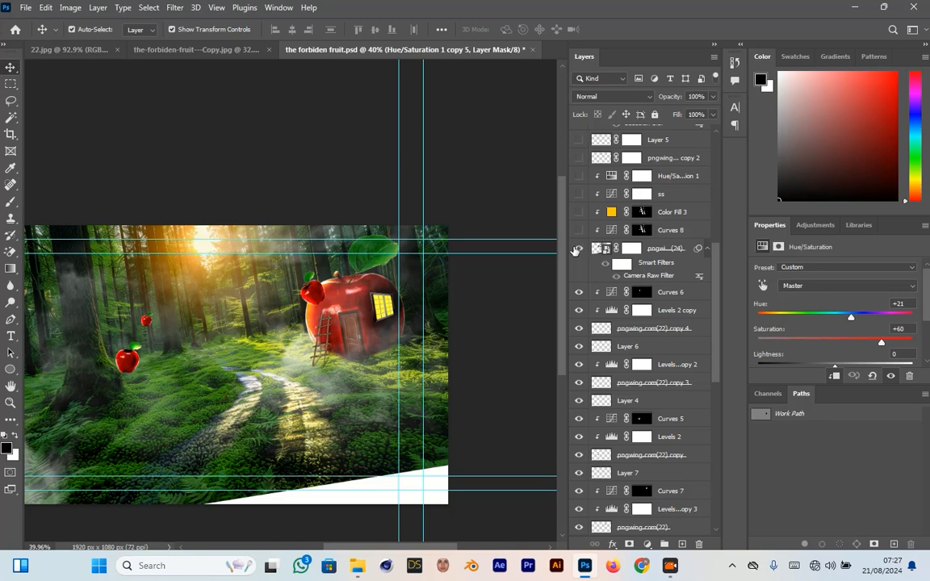
click(578, 248)
scroll(127, 374, up, 6)
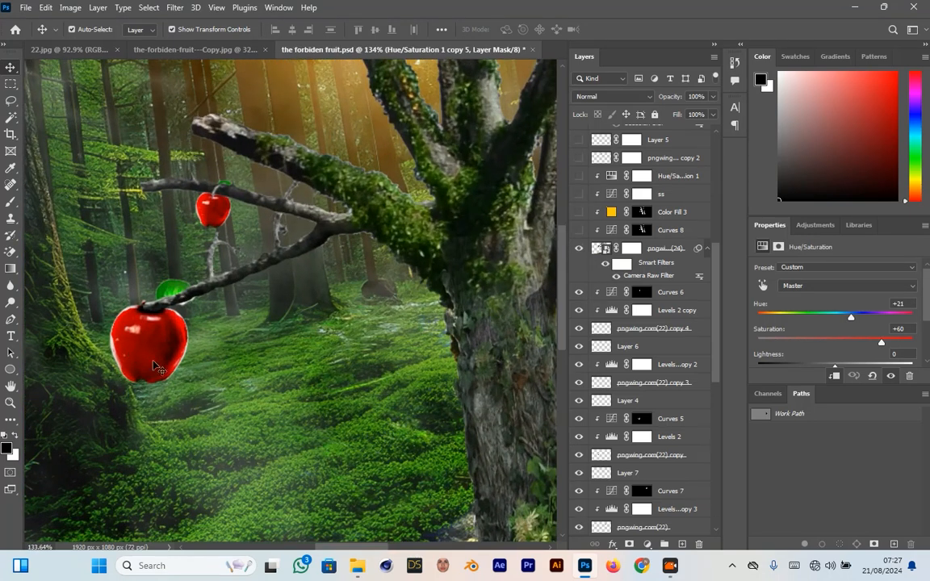
scroll(338, 379, down, 2)
scroll(570, 348, up, 3)
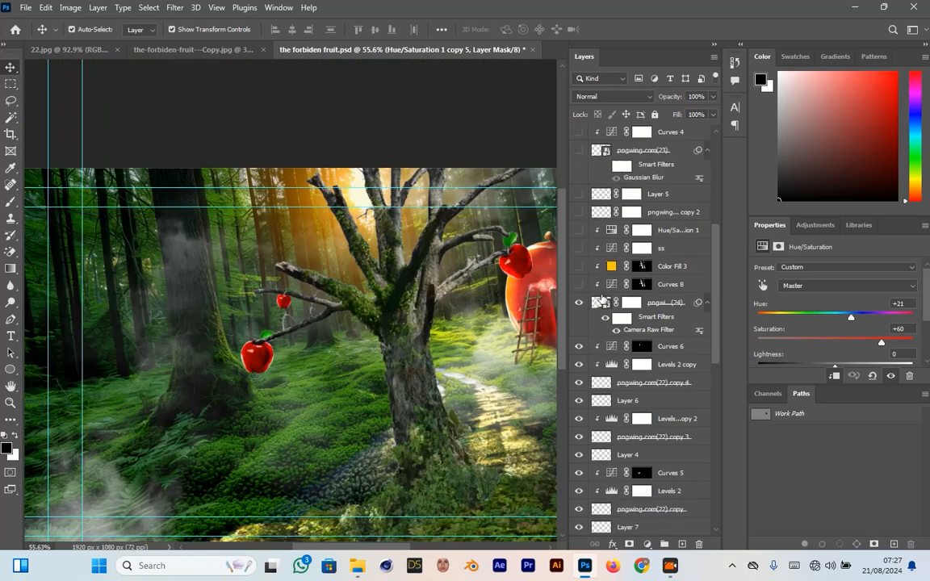
Step: Show the Curves 8 adjustment clipped to the tree, compare the trunk with and without it, and view its curve
click(577, 320)
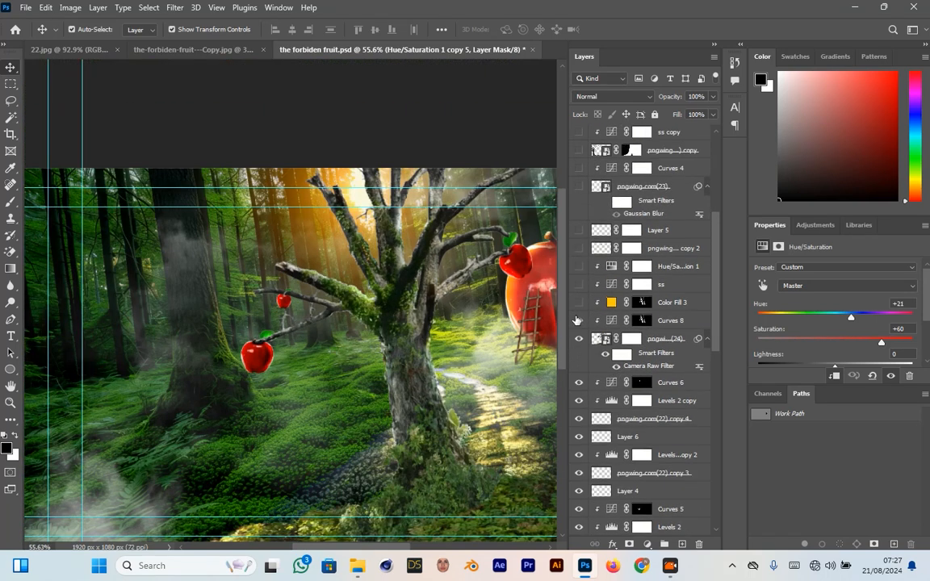
click(576, 321)
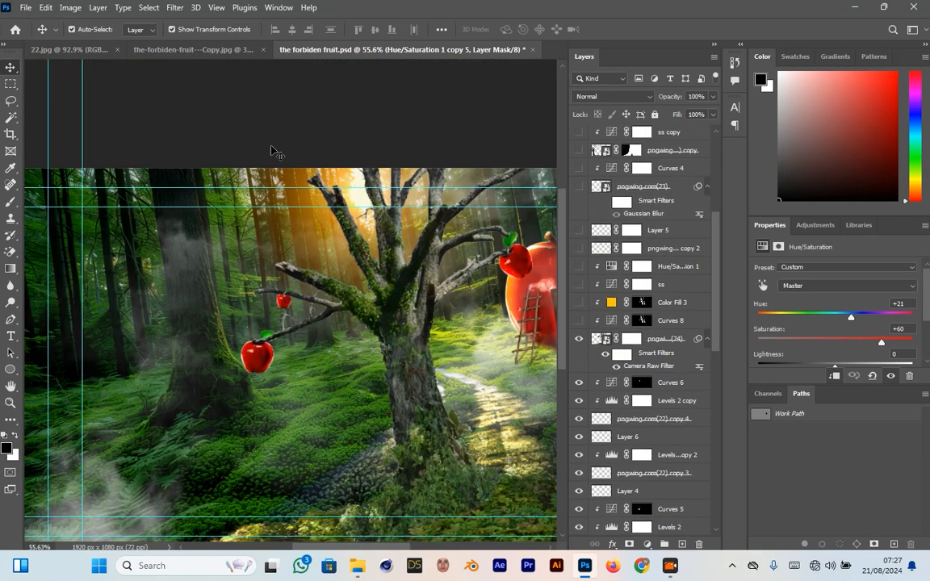
scroll(520, 459, up, 1)
scroll(526, 466, up, 1)
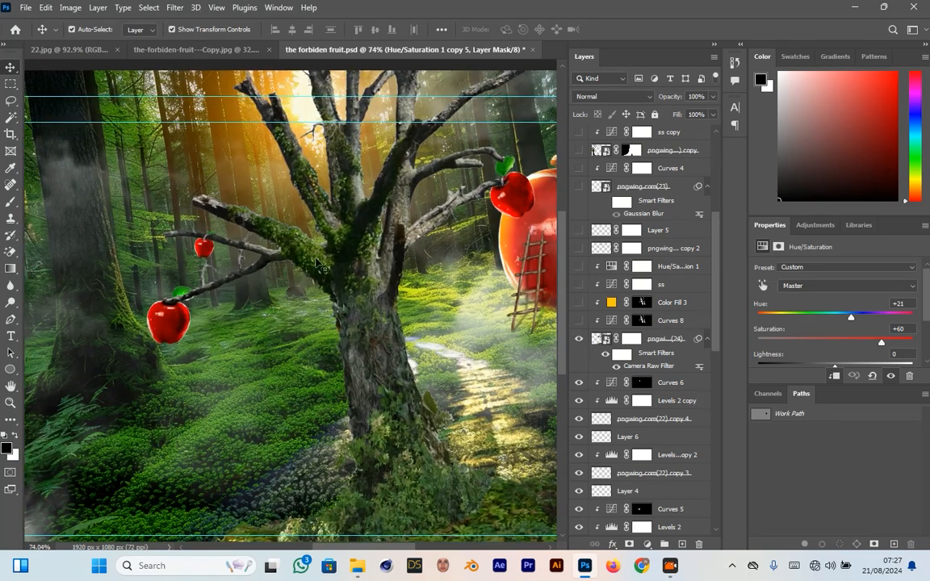
scroll(339, 297, up, 3)
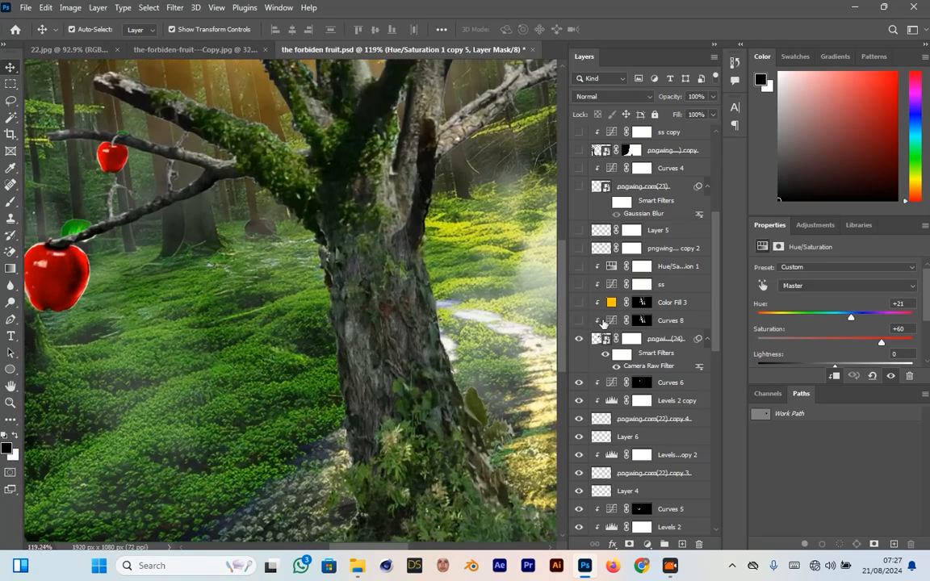
click(578, 321)
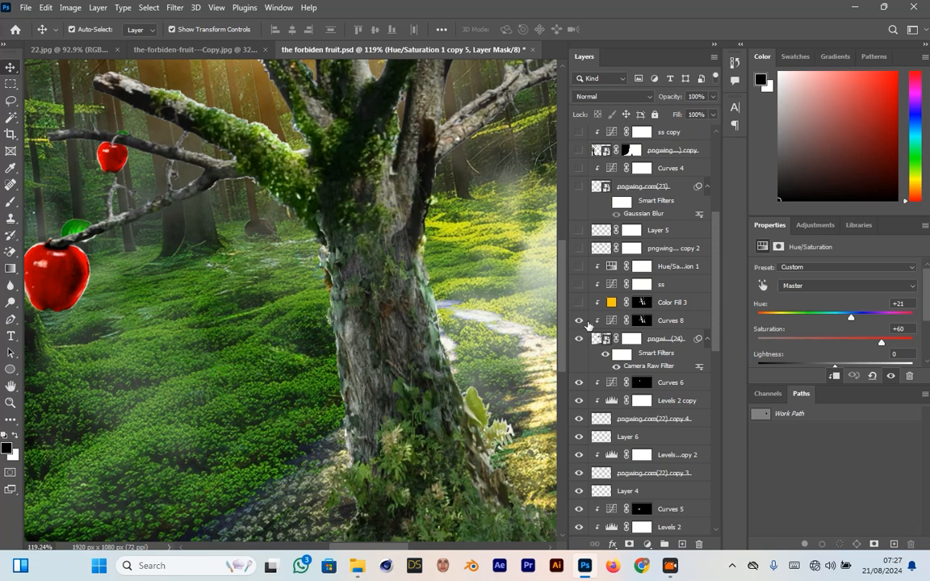
click(667, 321)
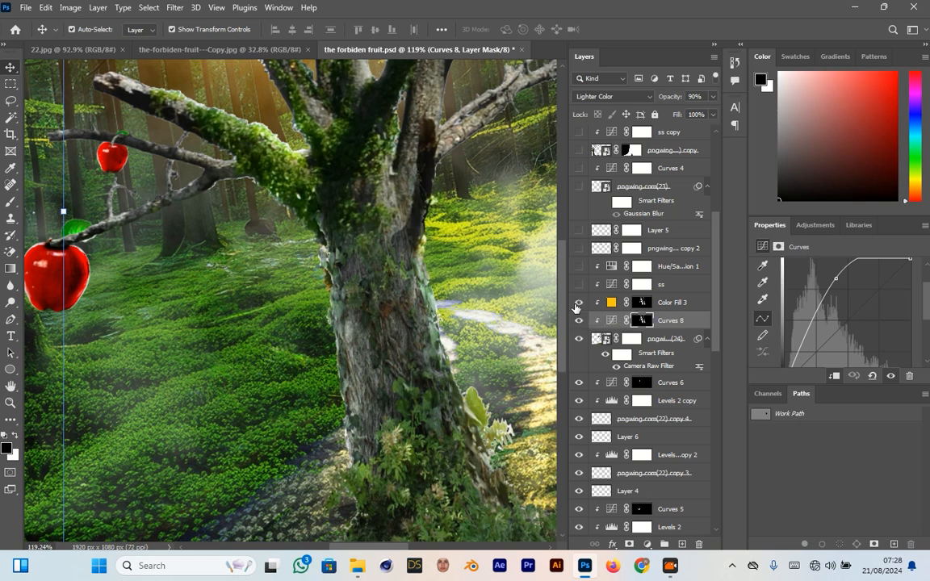
Step: Show the orange Color Fill 3 and the ss Curves adjustment clipped to the tree and view their settings
click(577, 305)
click(612, 304)
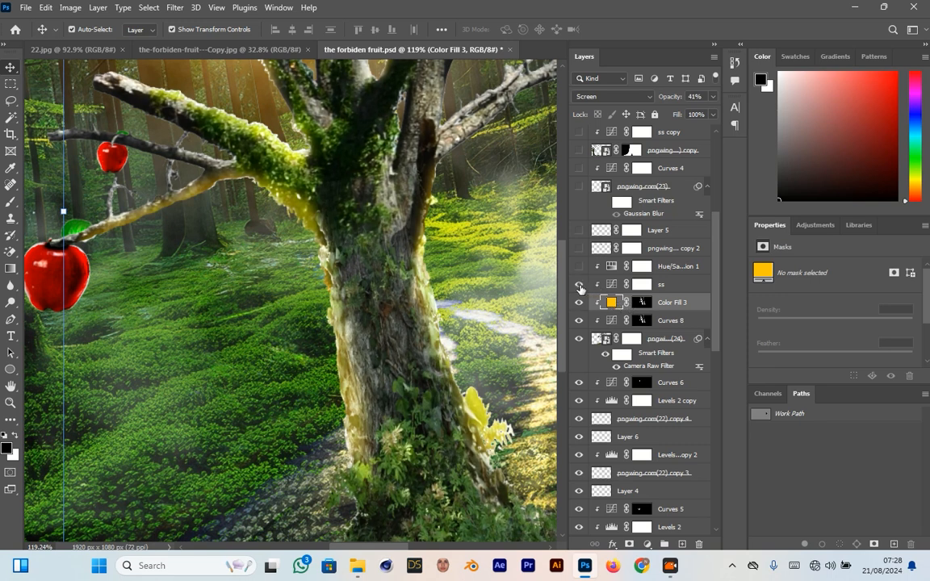
click(662, 285)
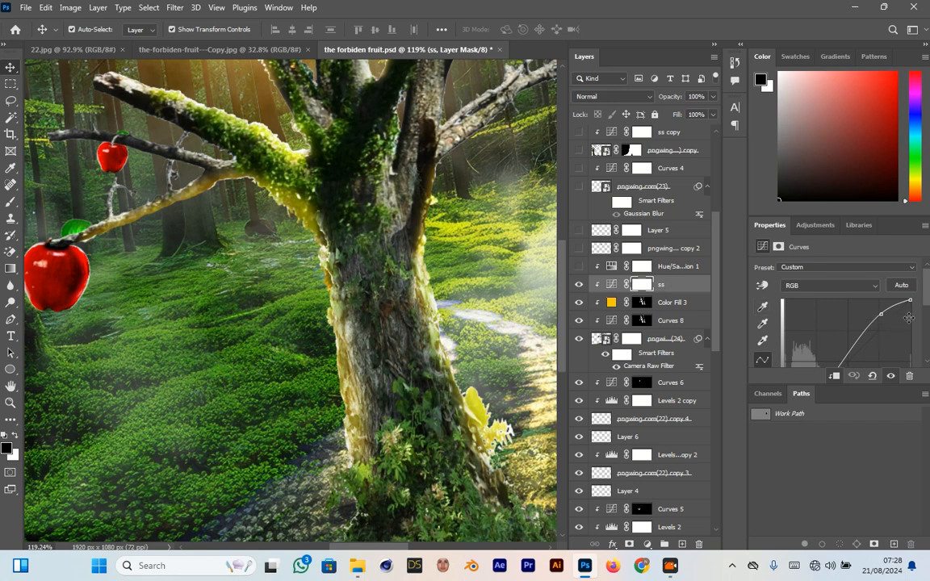
Step: Show the Hue/Saturation 1 adjustment clipped to the tree, then toggle the ss Curves adjustment to compare its effect
click(578, 266)
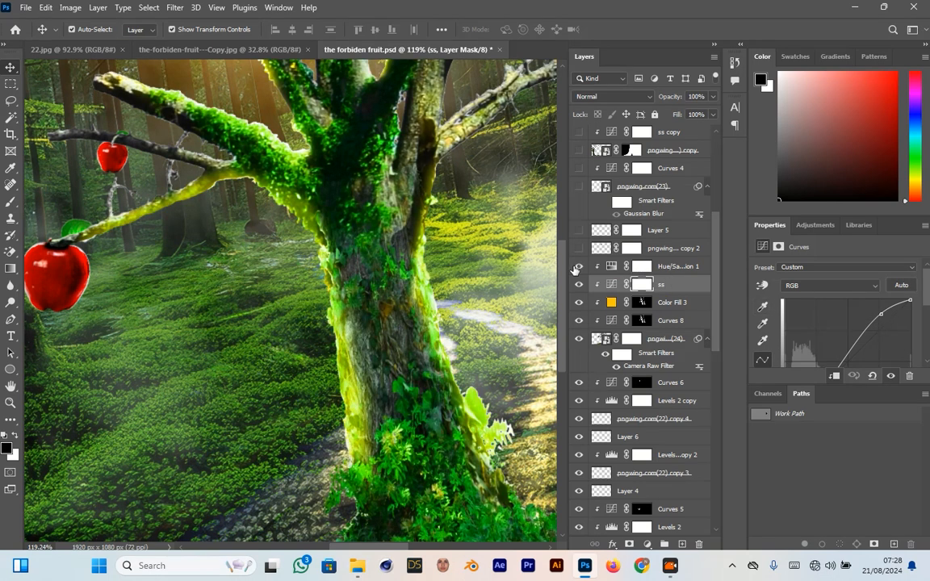
scroll(423, 401, down, 4)
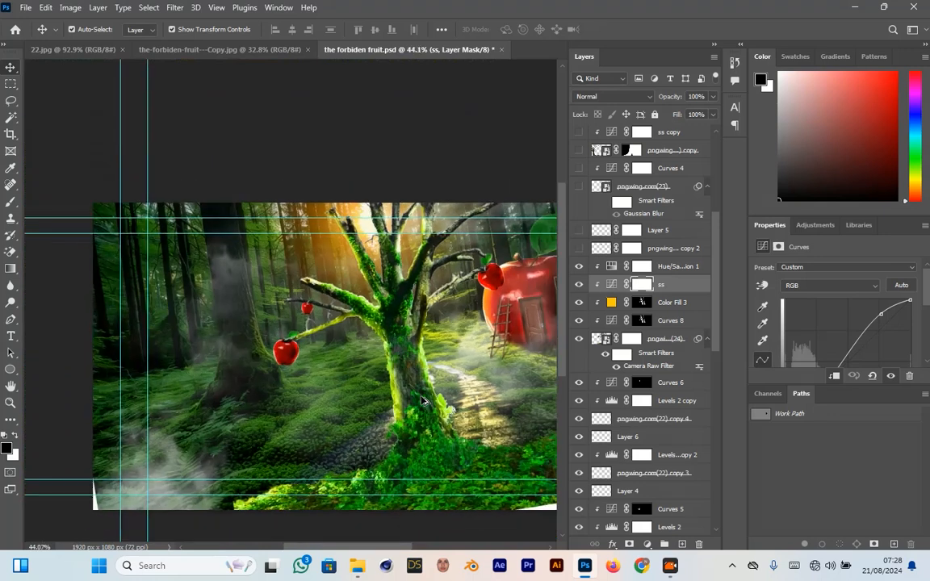
scroll(423, 400, up, 1)
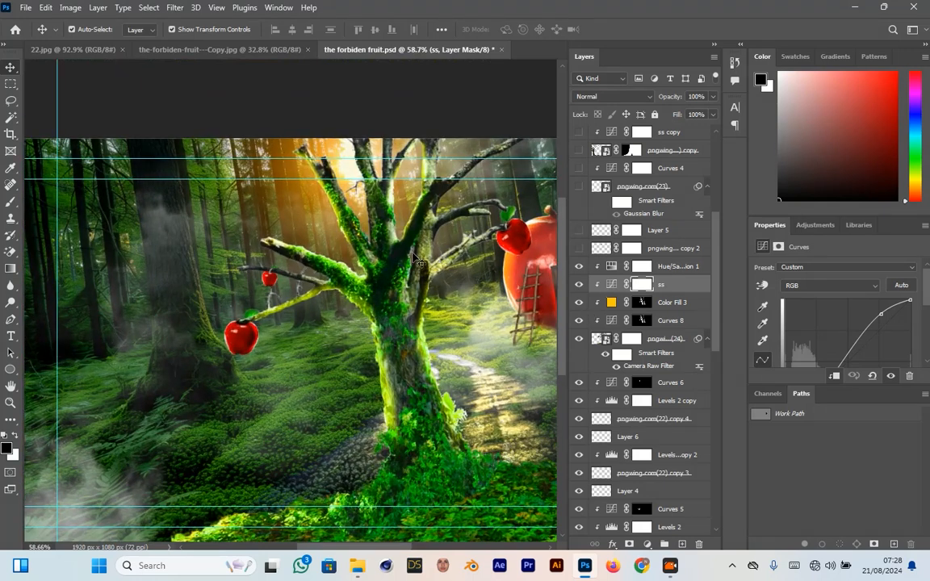
click(581, 286)
click(579, 285)
Step: Show the pngwing copy 2 apple among the tree's upper branches and the Layer 5 above it
click(579, 249)
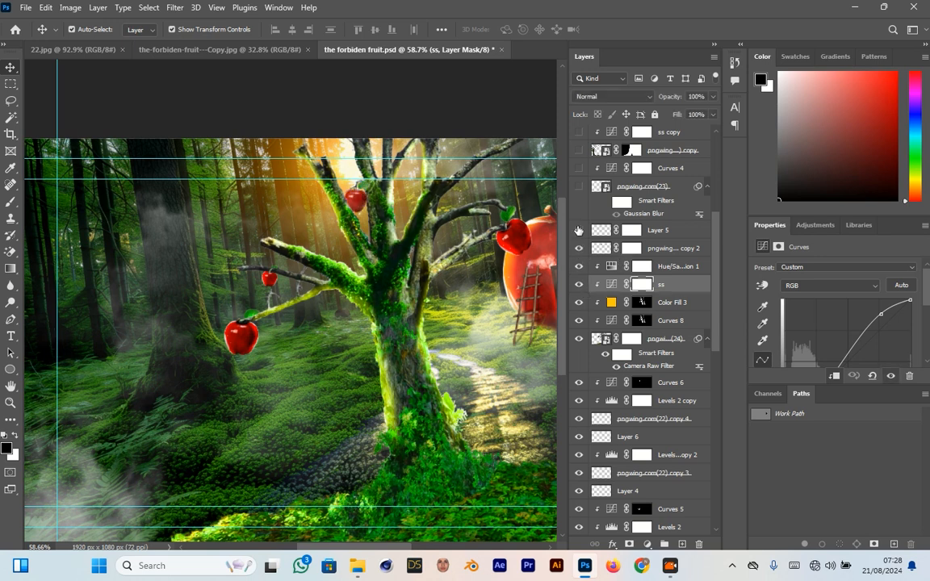
click(578, 230)
Step: Show the pngwing.com(23) bare branches in front of the apple house, comparing the scene with and without them
scroll(578, 194, up, 3)
drag(496, 307, 316, 357)
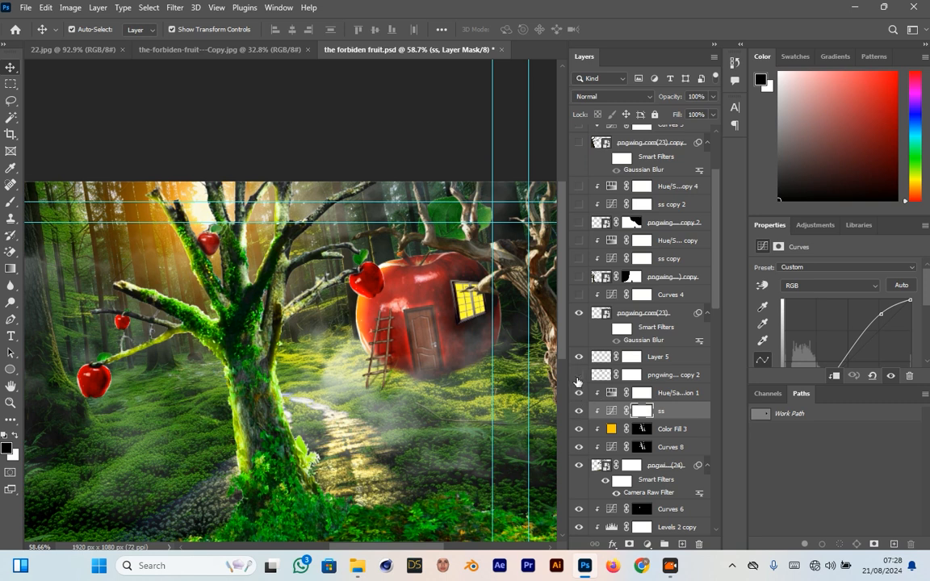
click(573, 319)
drag(490, 316, 397, 305)
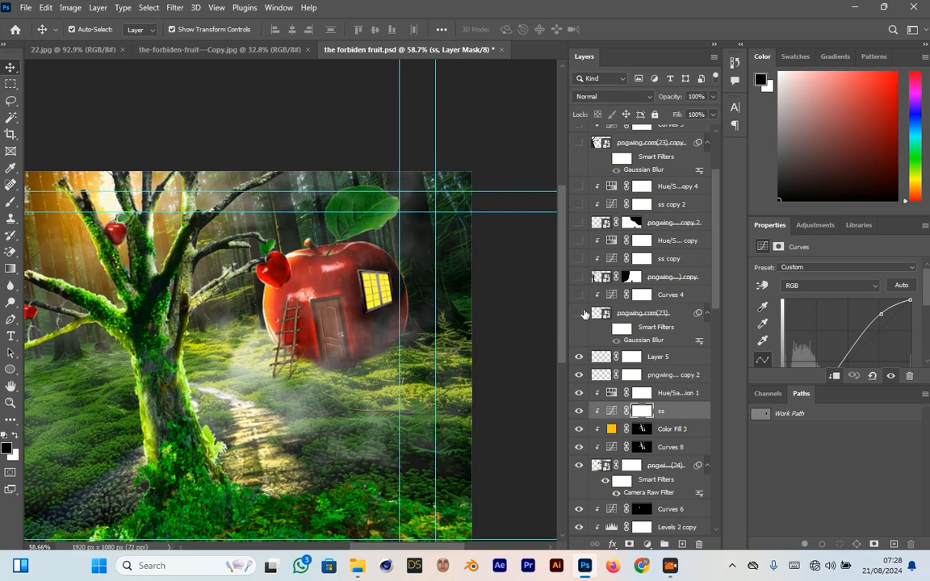
key(ctrl+z)
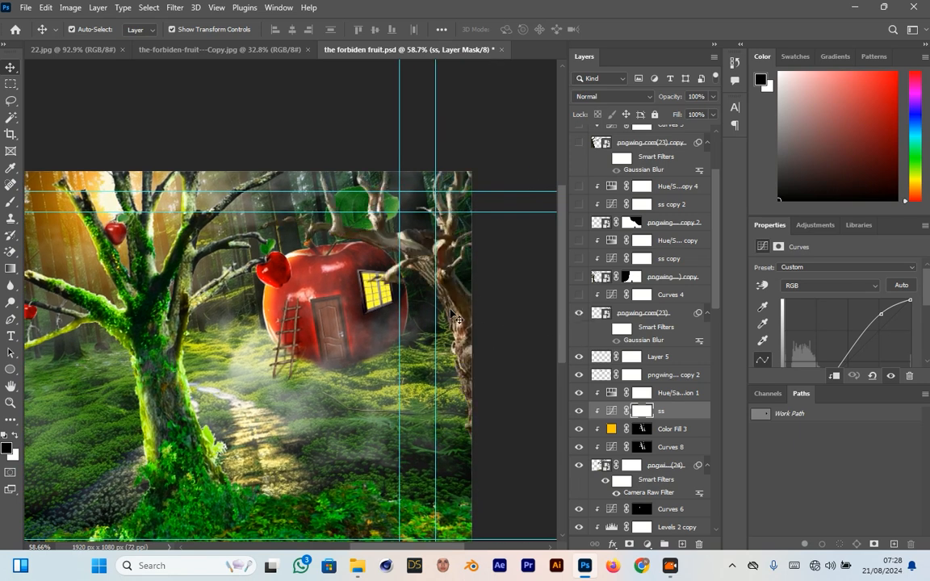
Step: Enable the Gaussian Blur smart filter on the pngwing.com(23) branches and review the whole scene
click(602, 331)
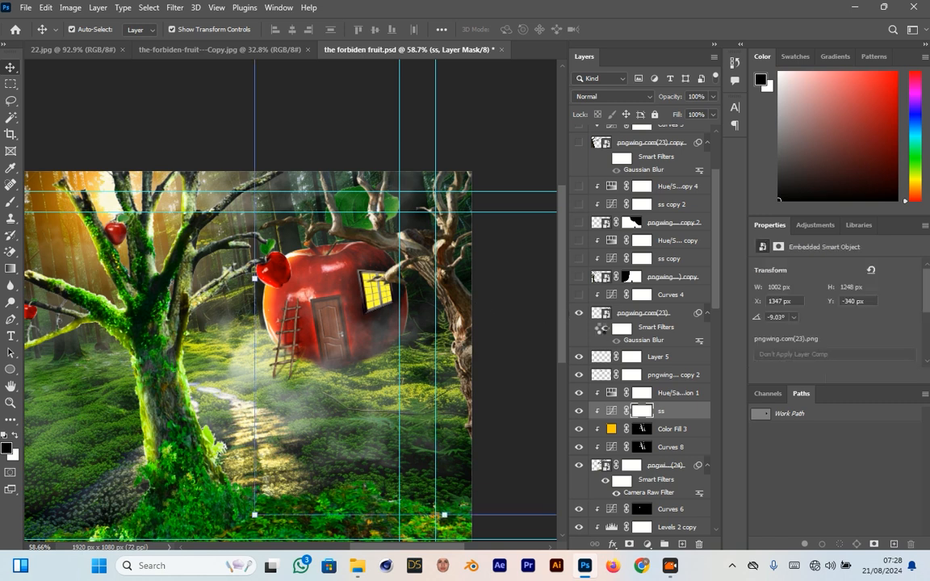
drag(334, 352, 390, 370)
scroll(390, 370, down, 3)
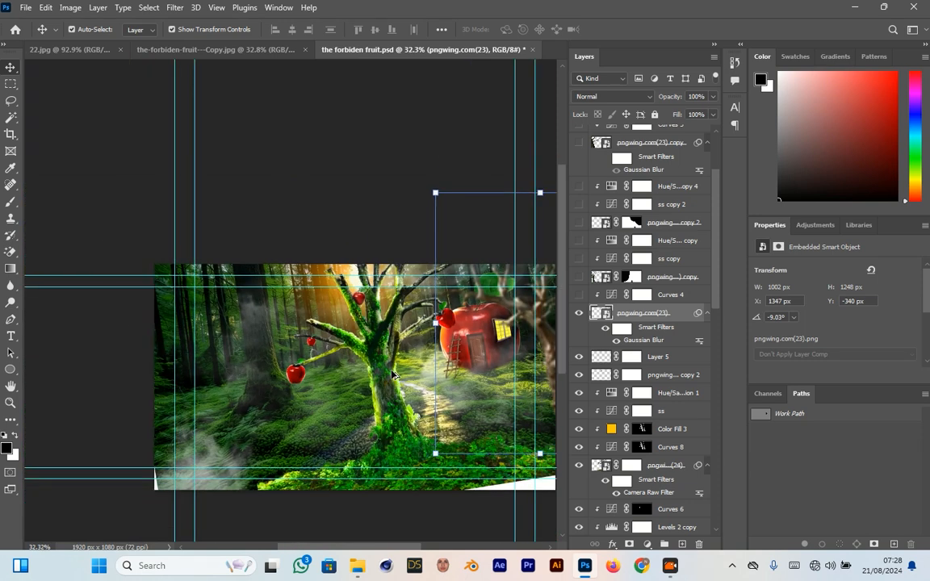
Step: Show the Curves 4 adjustment clipped to the pngwing.com(23) branches, toggling it to compare its effect
click(580, 296)
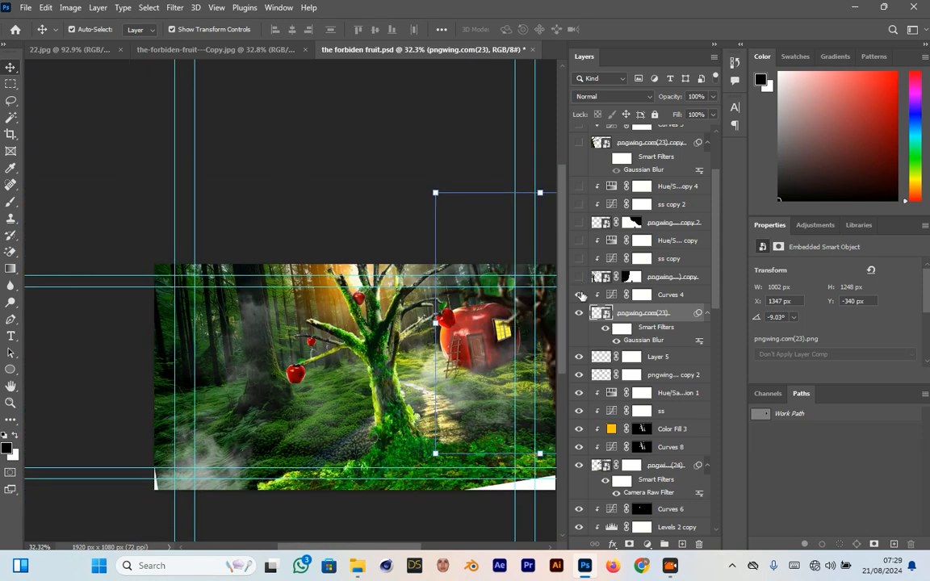
drag(466, 330, 434, 316)
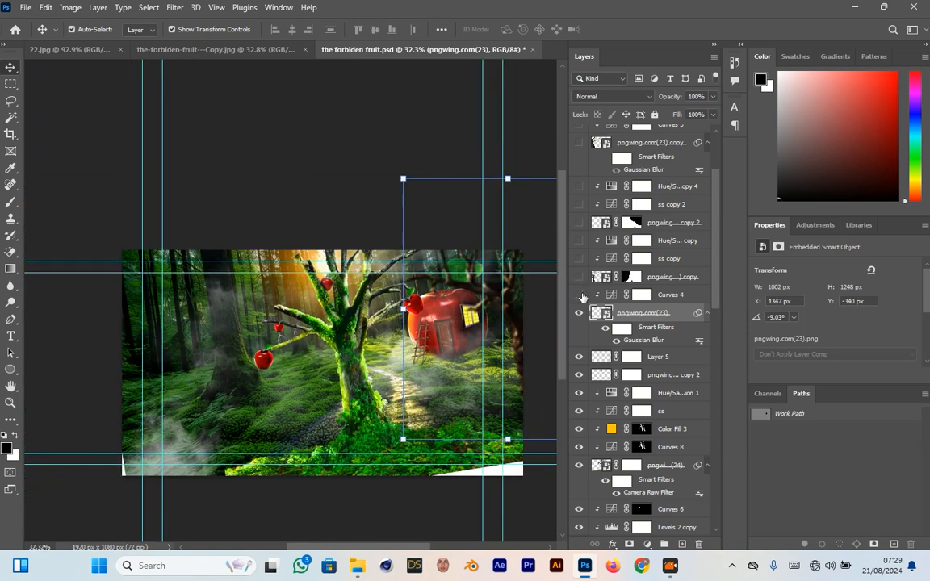
click(579, 296)
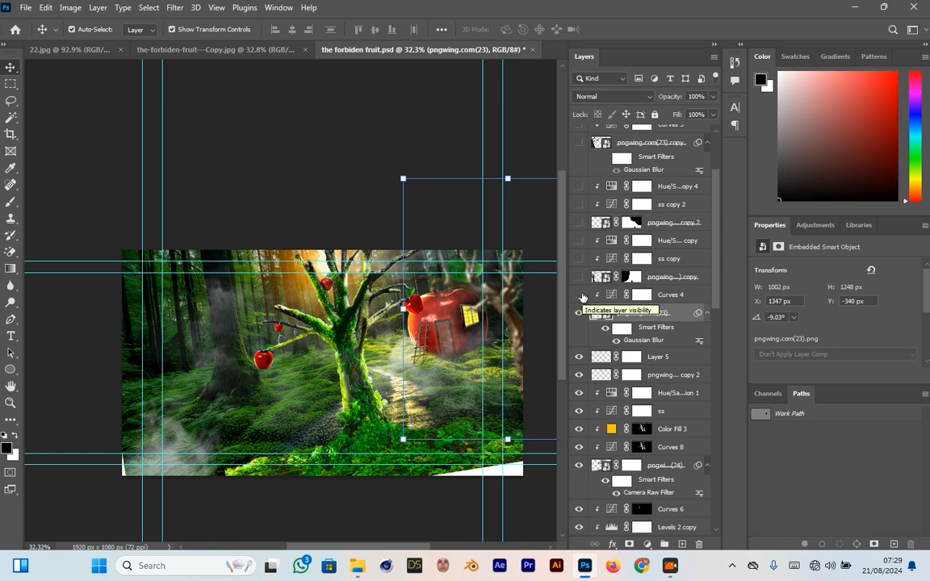
click(580, 295)
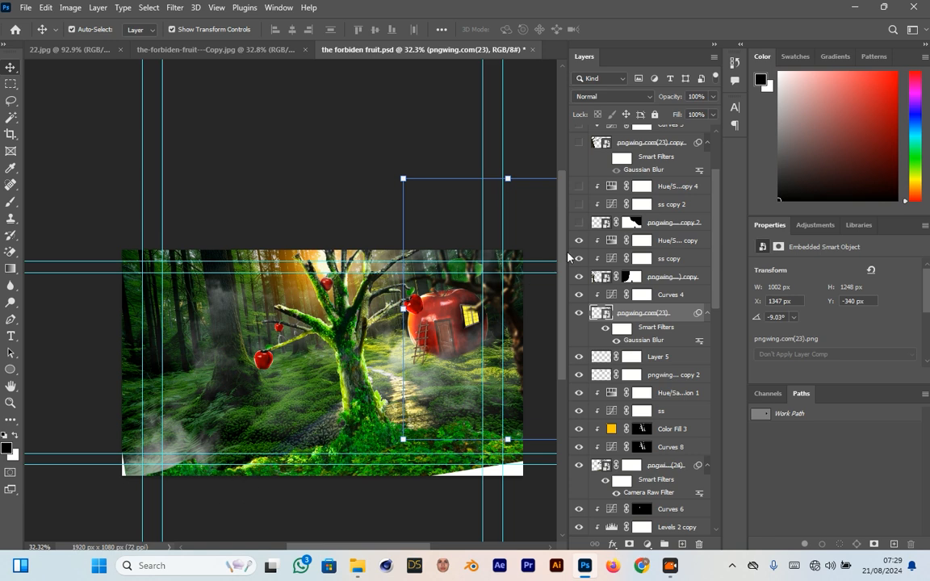
Step: Show the masked pngwing copy 2 foreground ground layer with its clipped ss copy 2 and Hue/Saturation copy 4 adjustments
click(578, 224)
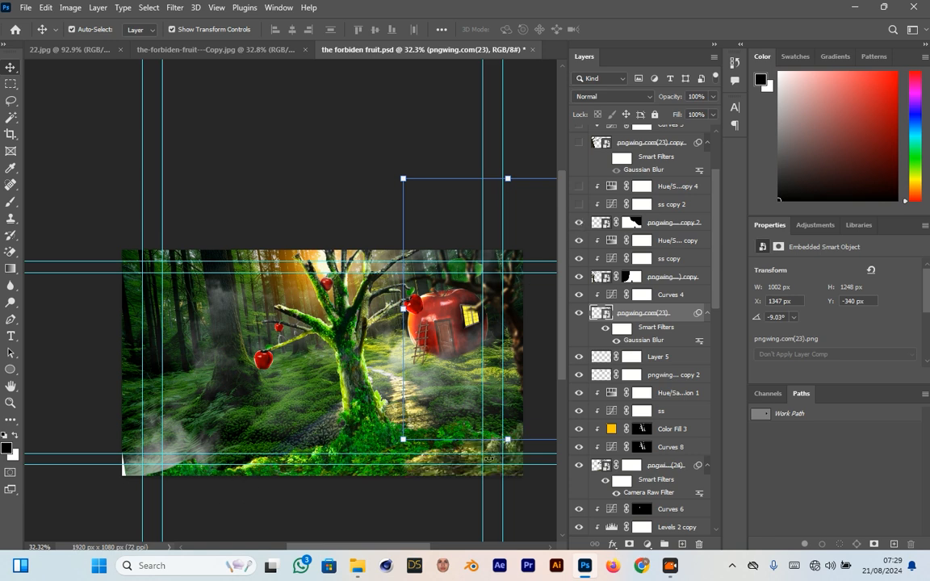
scroll(519, 482, up, 3)
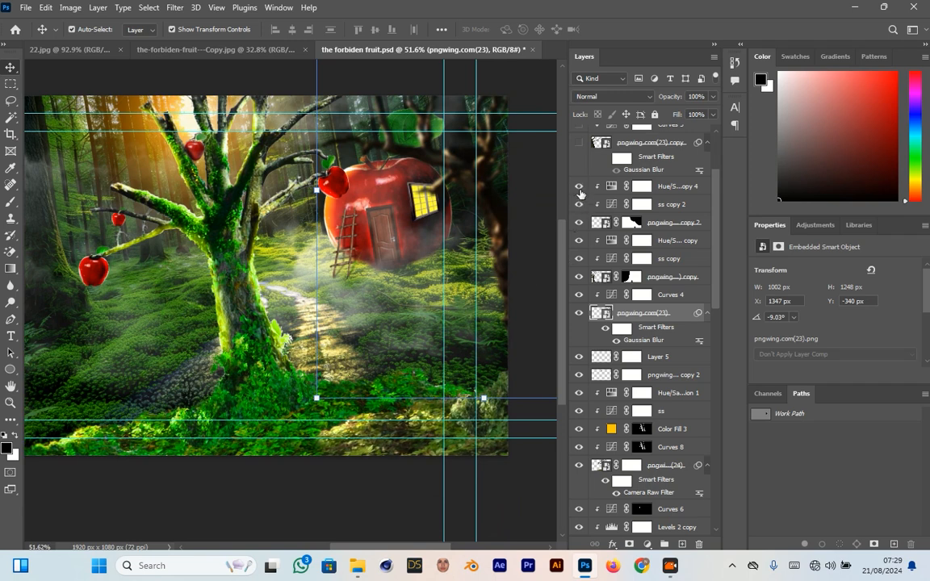
Step: Show the clipped Hue/Saturation copy 4 adjustment and the pngwing.com(23) copy tree layer, enabling its Gaussian Blur smart filter and selecting it
click(580, 193)
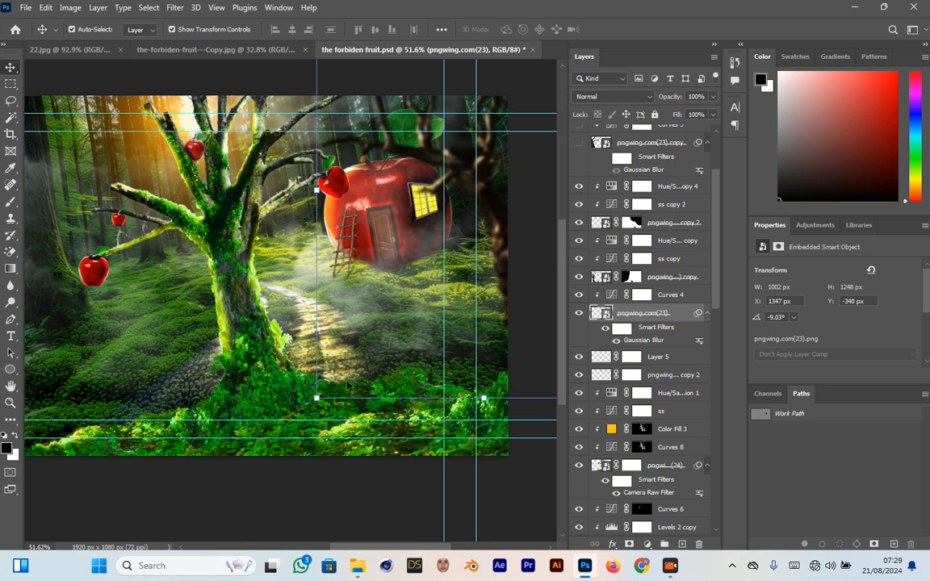
scroll(506, 194, down, 3)
click(578, 144)
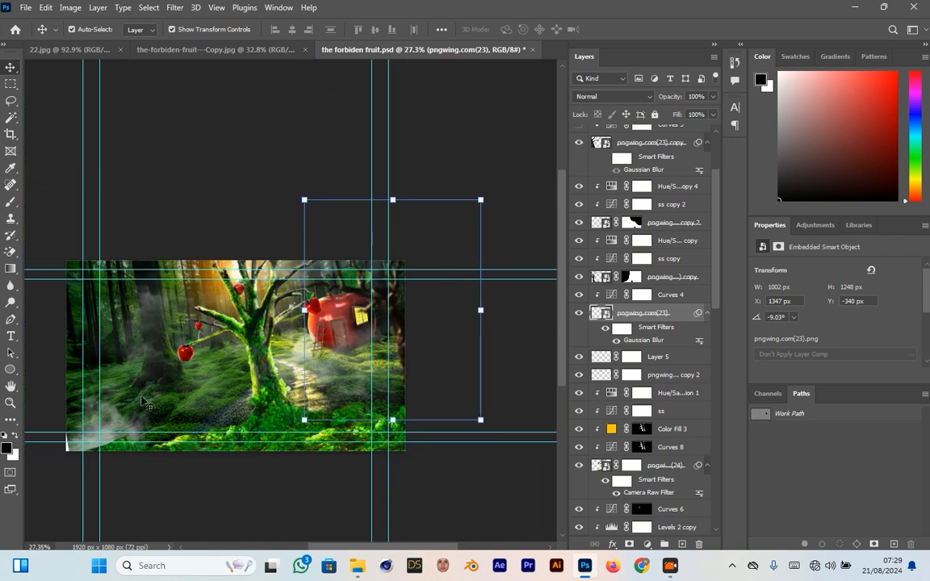
drag(155, 385, 230, 403)
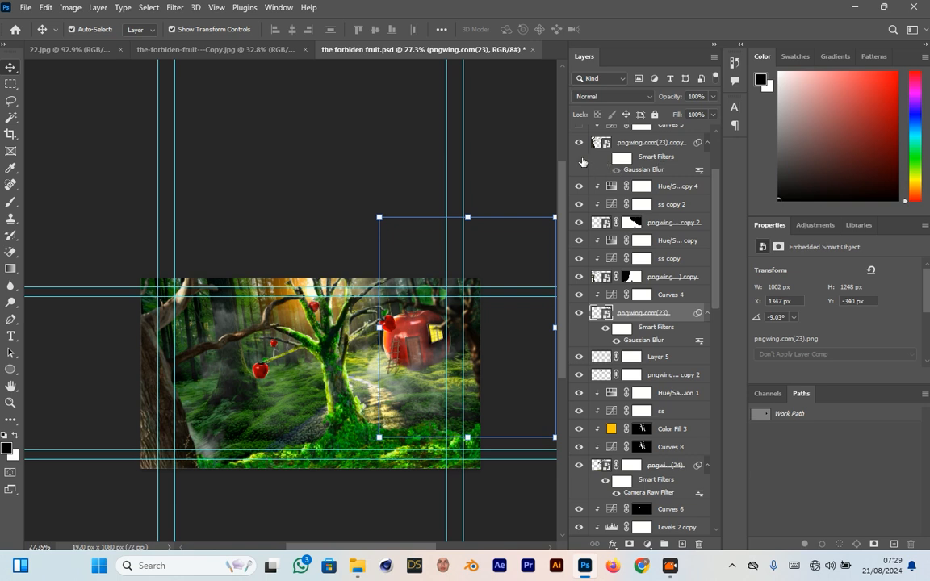
click(194, 381)
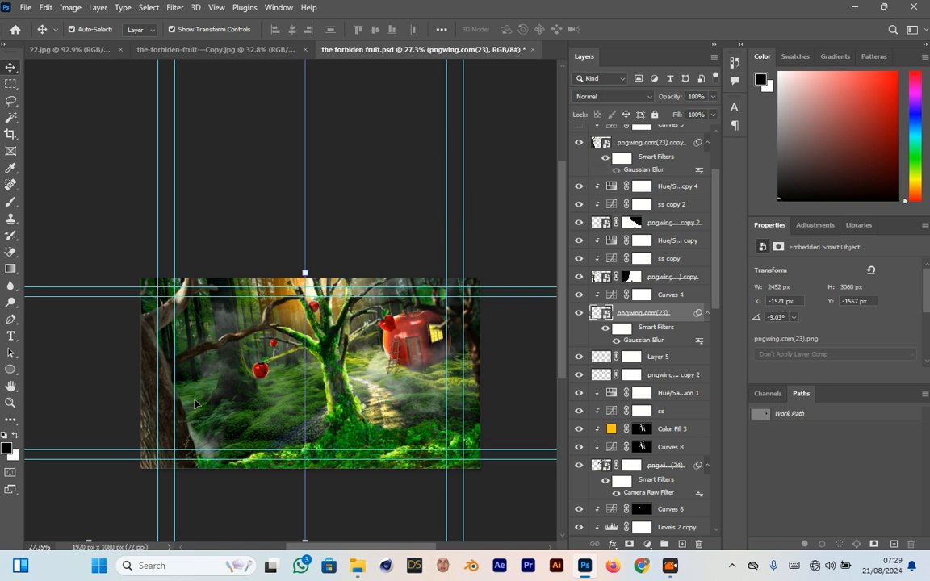
Step: Show the Curves 3 adjustment clipped to the pngwing.com(23) copy foreground tree
scroll(191, 415, right, 2)
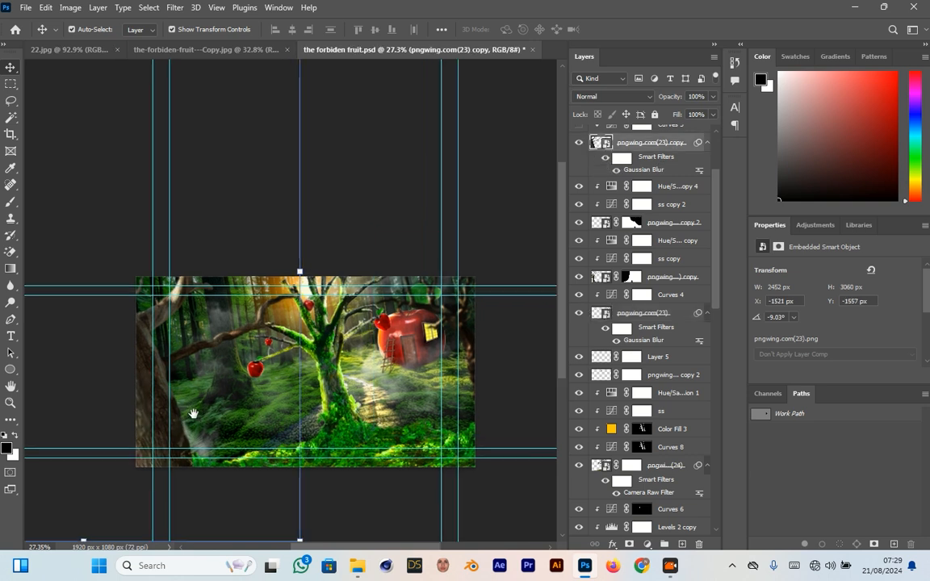
scroll(609, 234, up, 1)
scroll(610, 234, up, 3)
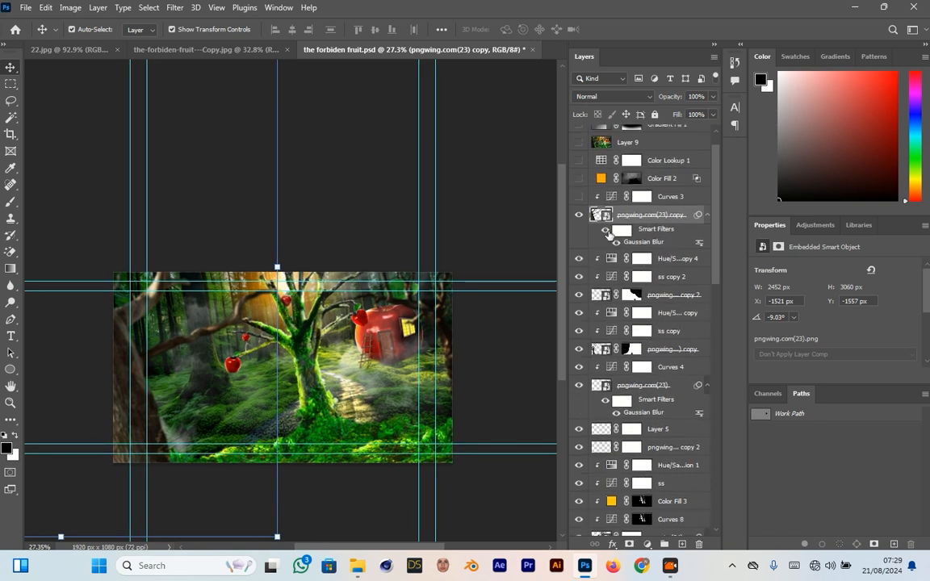
click(578, 197)
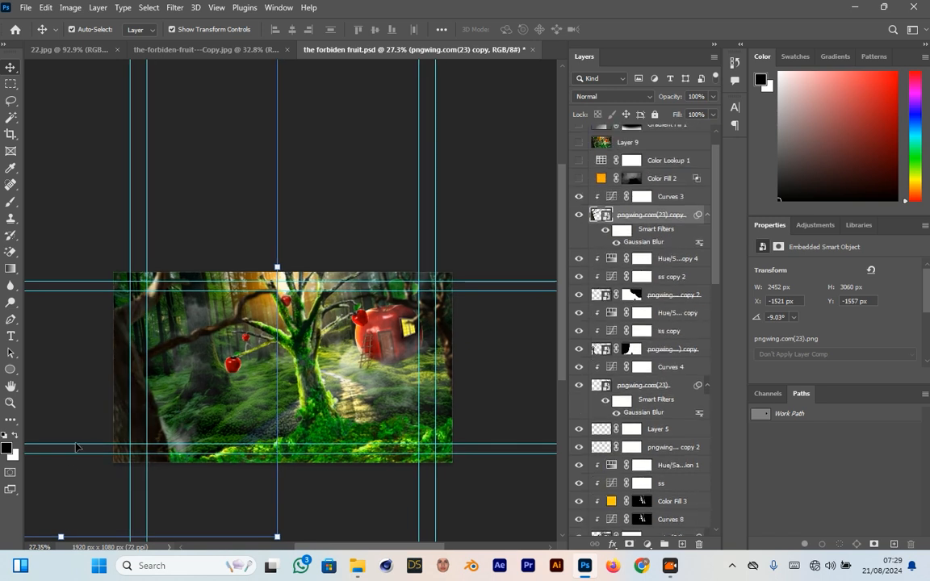
Step: Select and show the orange Color Fill 2 layer, toggling it to compare the scene, and show the Color Lookup 1 adjustment
scroll(598, 212, up, 2)
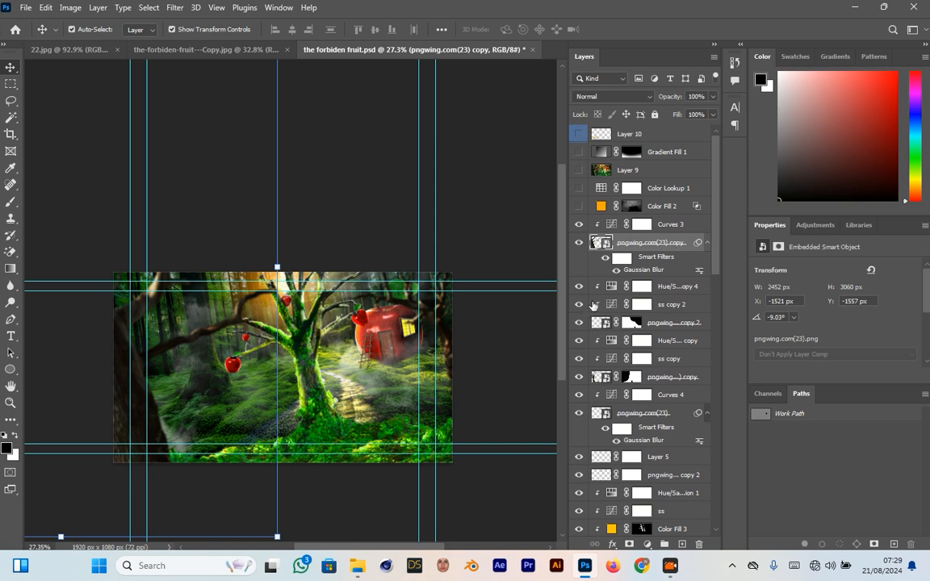
click(579, 206)
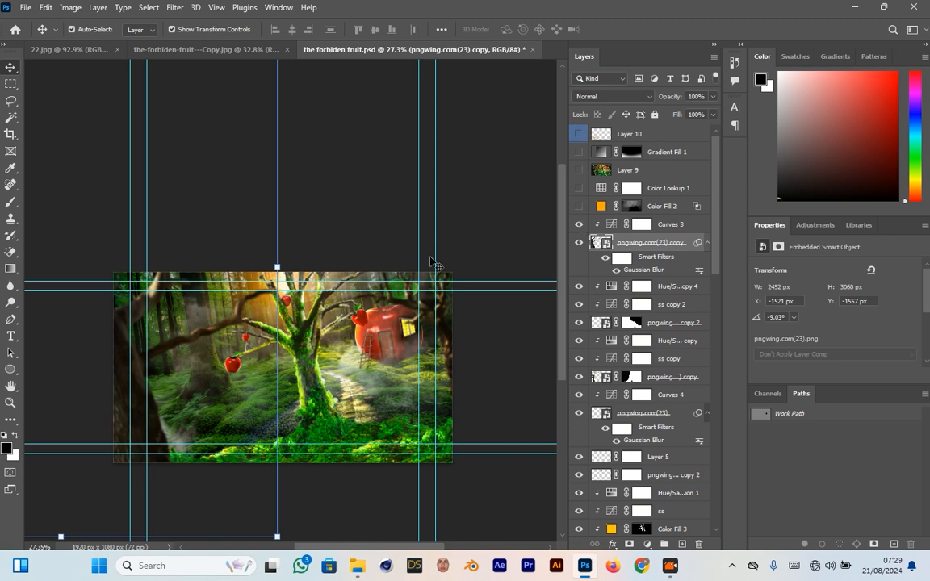
scroll(370, 296, up, 2)
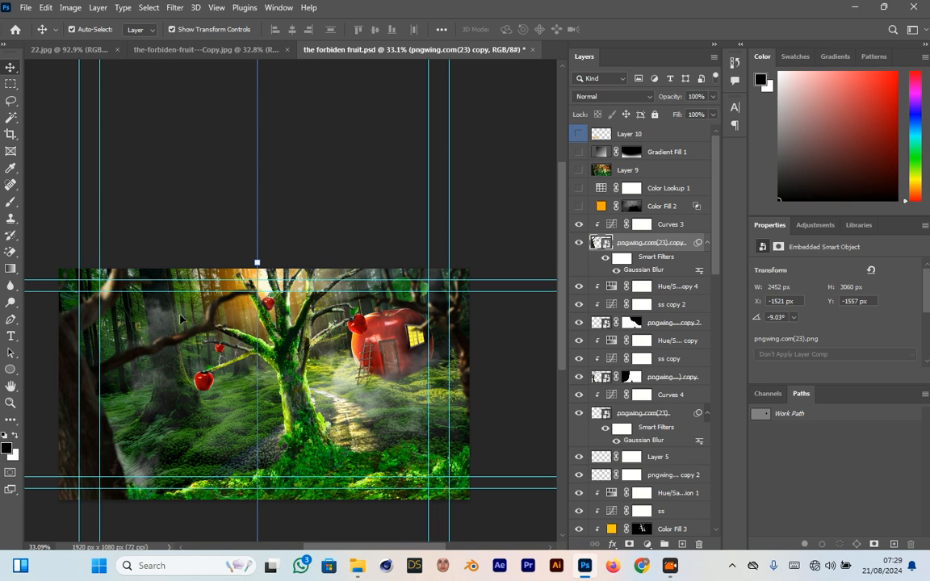
click(663, 211)
click(578, 210)
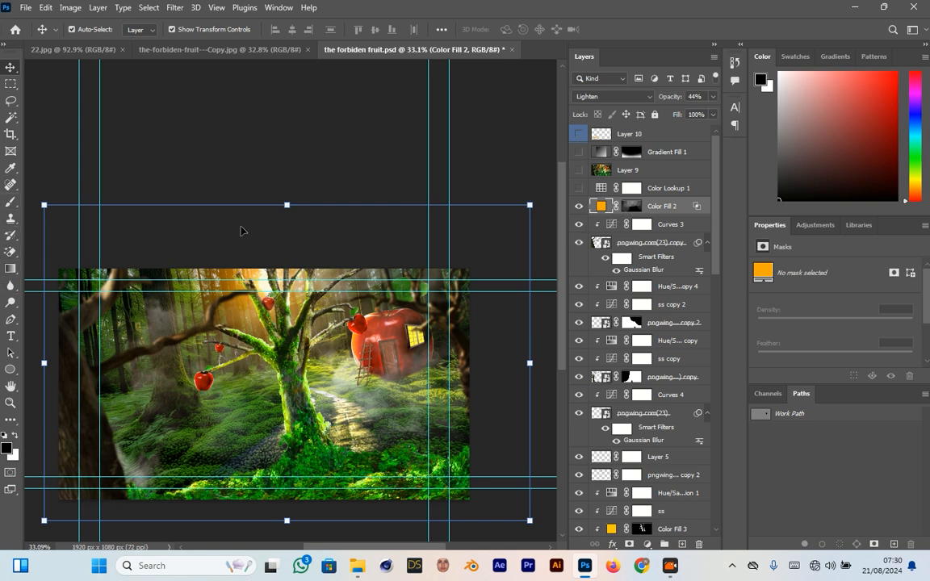
key(b)
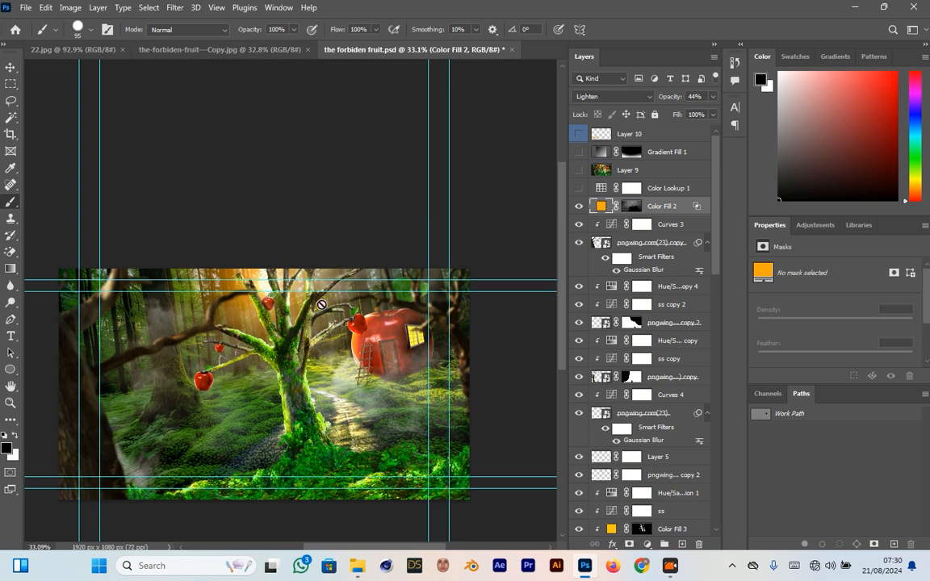
click(578, 206)
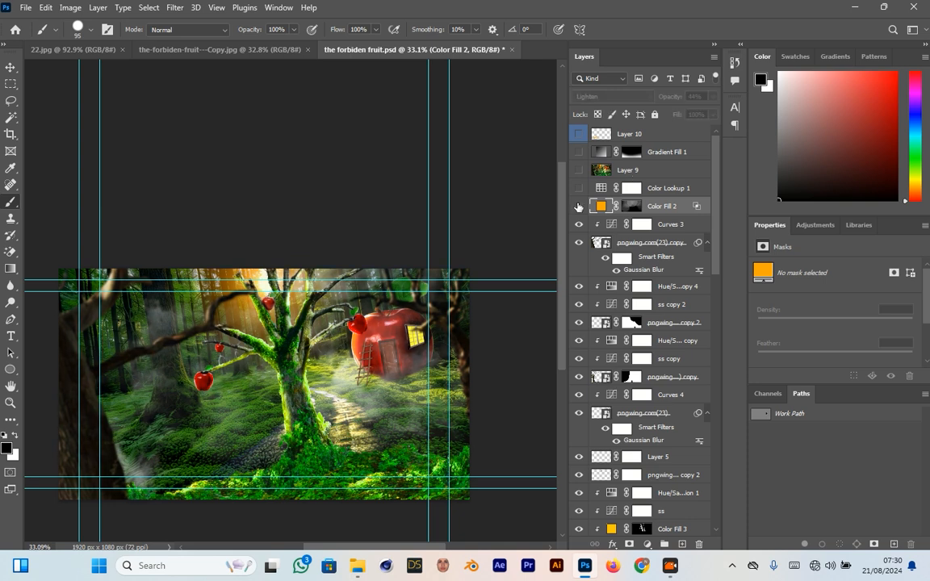
click(578, 207)
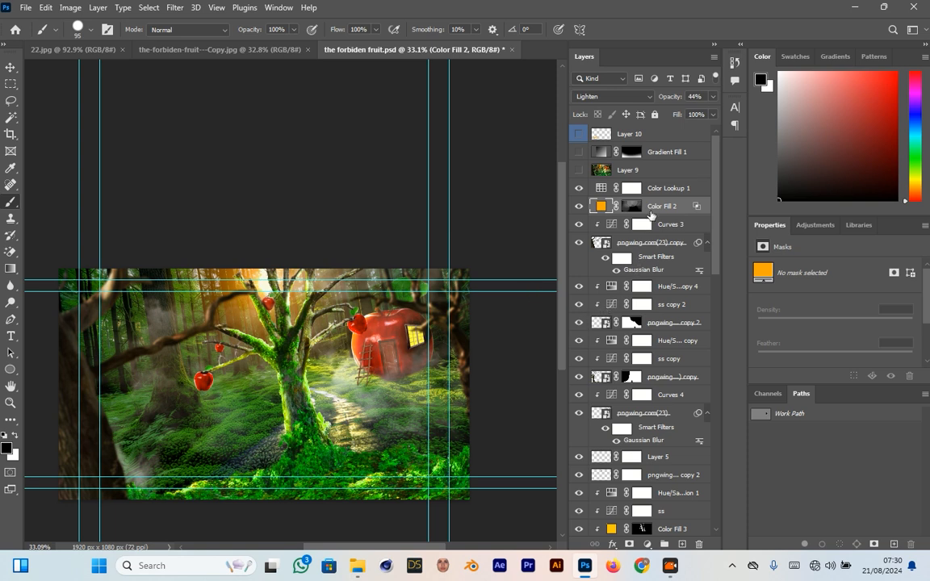
Step: Show Layer 9 over the composite, toggling it several times to compare the scene with and without it
click(576, 170)
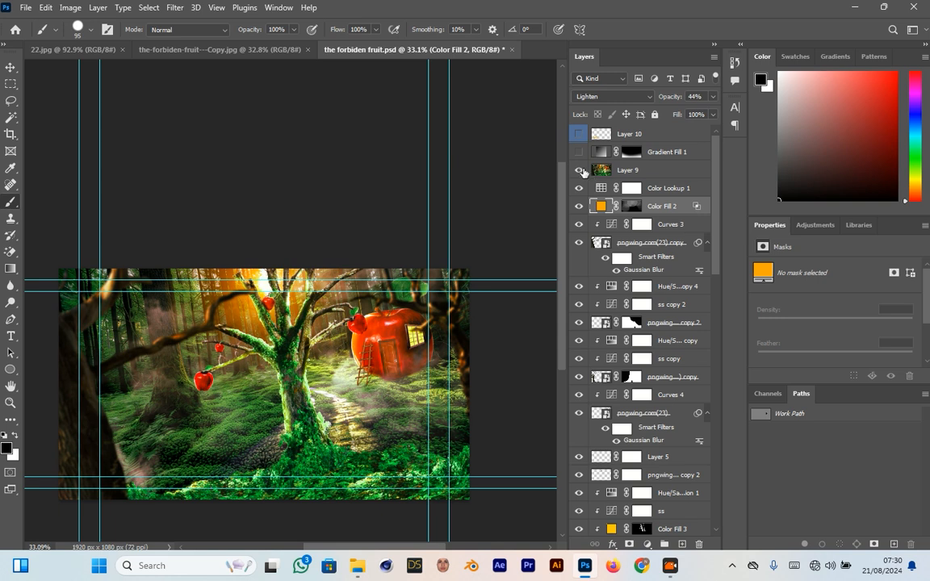
click(579, 171)
click(581, 171)
click(581, 172)
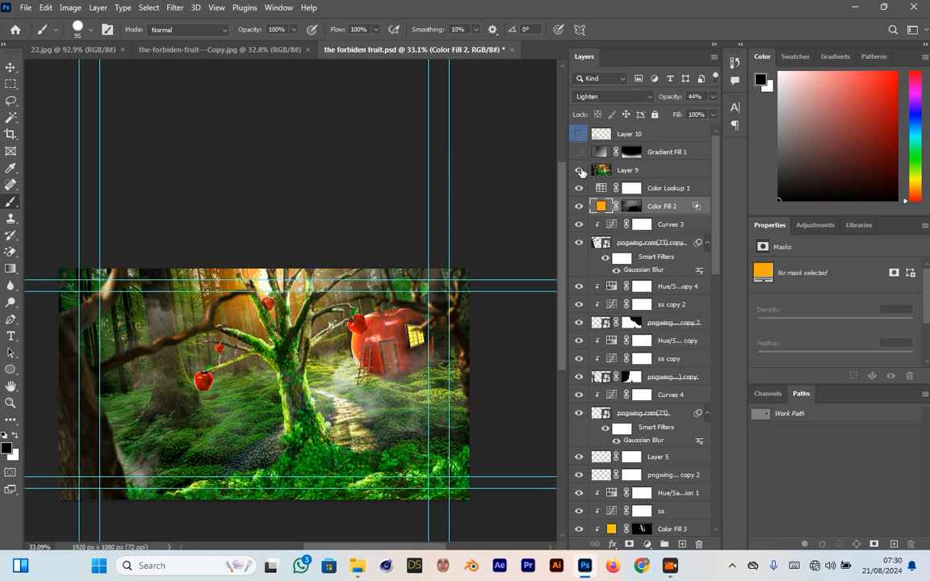
click(581, 171)
Step: Deselect the Color Fill 2 layer with the Move tool and show Gradient Fill 1 and the Layer 10 title
scroll(446, 265, down, 1)
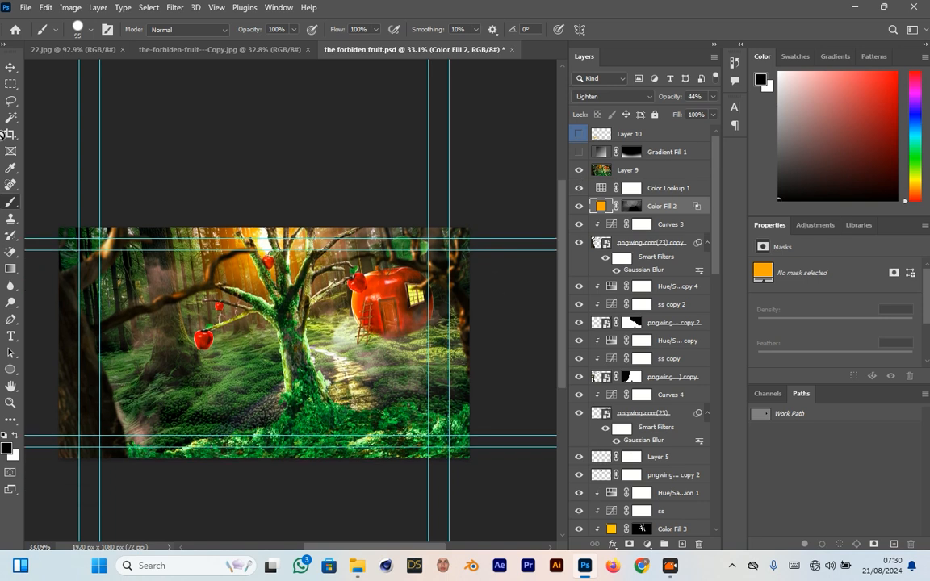
click(11, 67)
scroll(242, 218, down, 1)
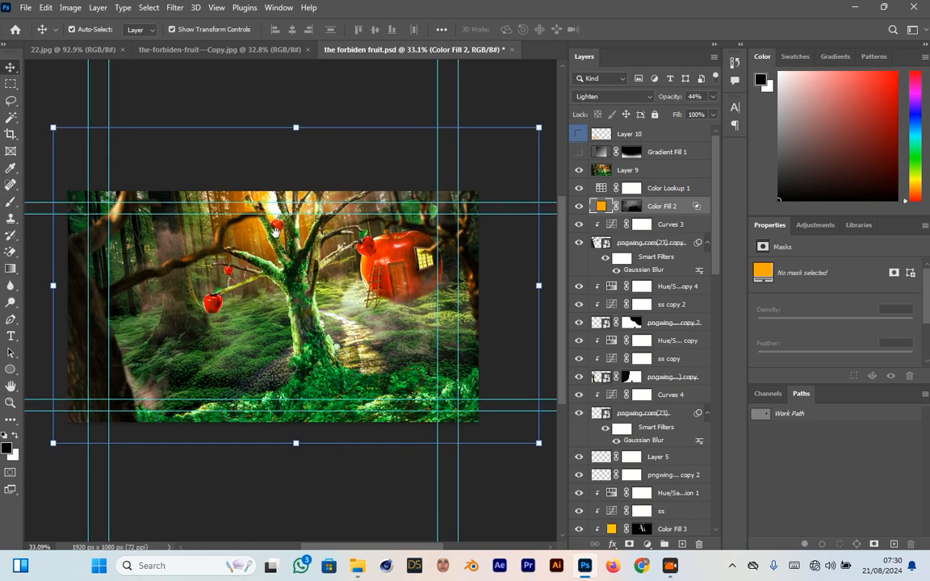
click(498, 121)
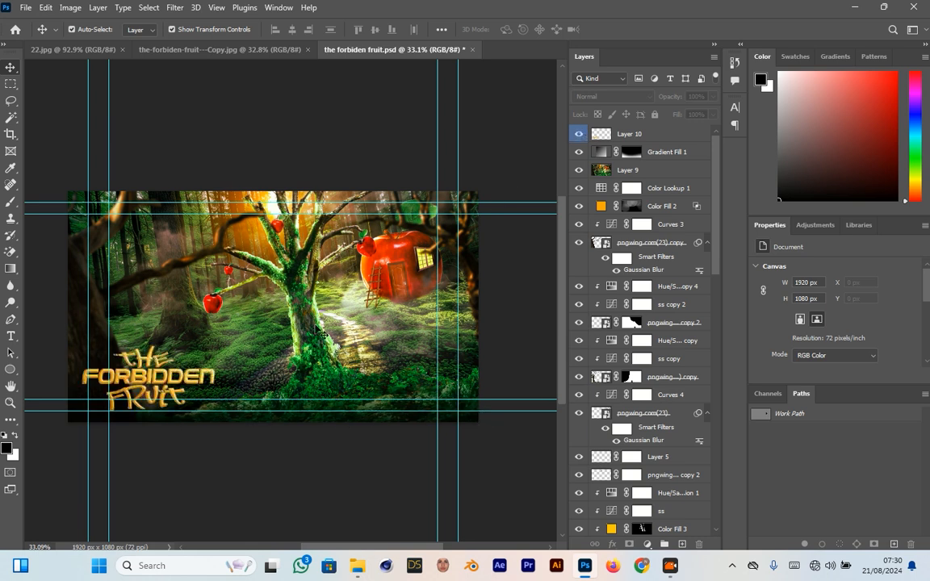
Step: Examine The Forbidden Fruit title up close and review the whole finished composite
scroll(127, 360, up, 2)
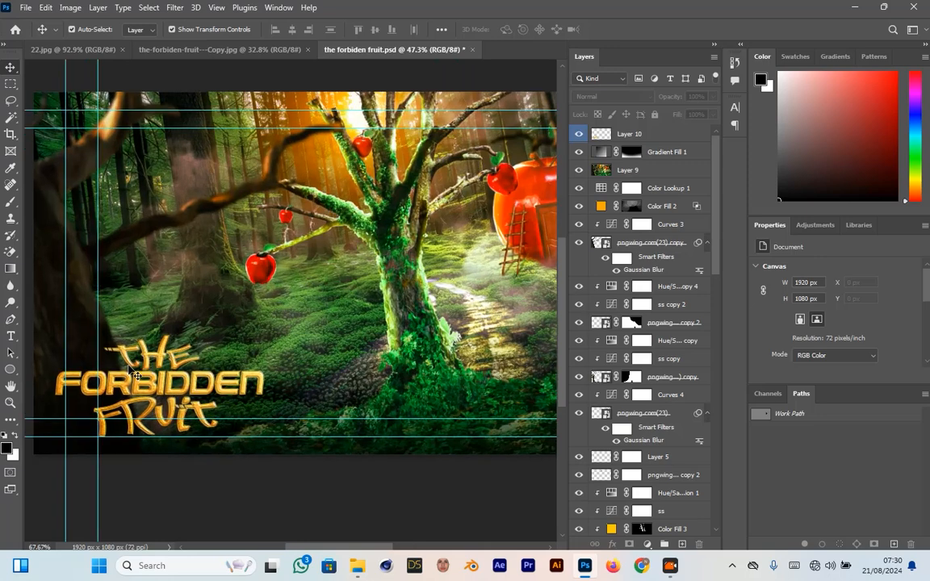
scroll(128, 368, up, 2)
scroll(129, 367, down, 4)
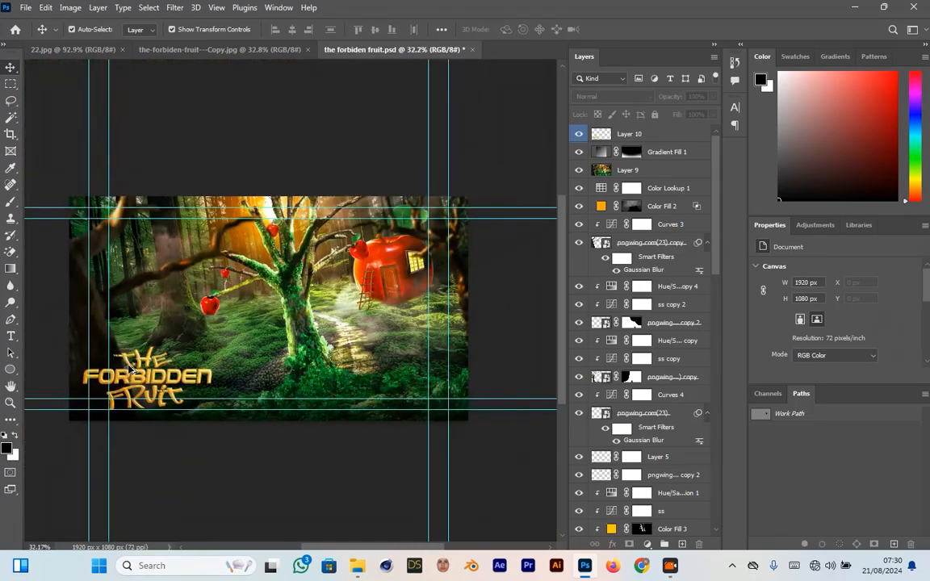
drag(243, 308, 263, 323)
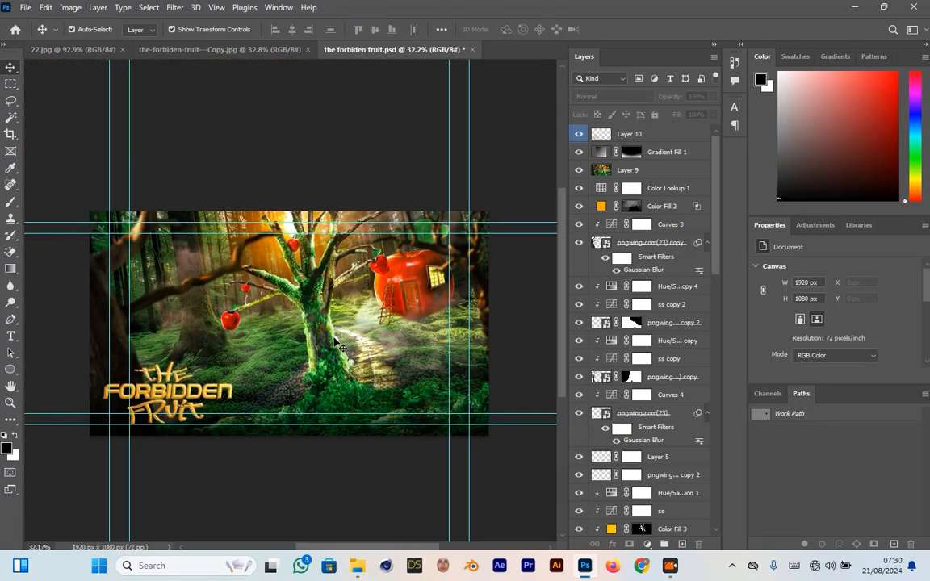
scroll(337, 345, up, 1)
scroll(345, 342, up, 1)
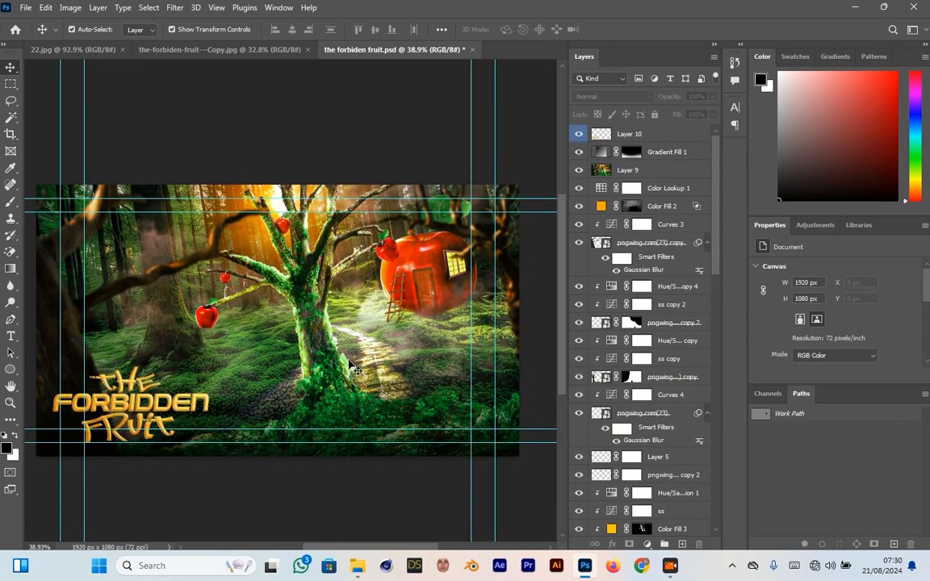
scroll(350, 352, down, 1)
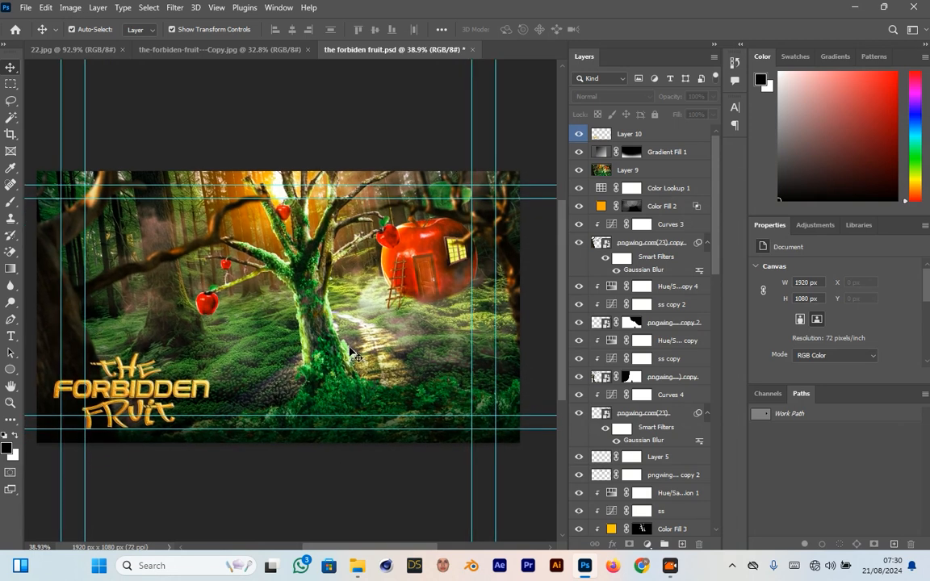